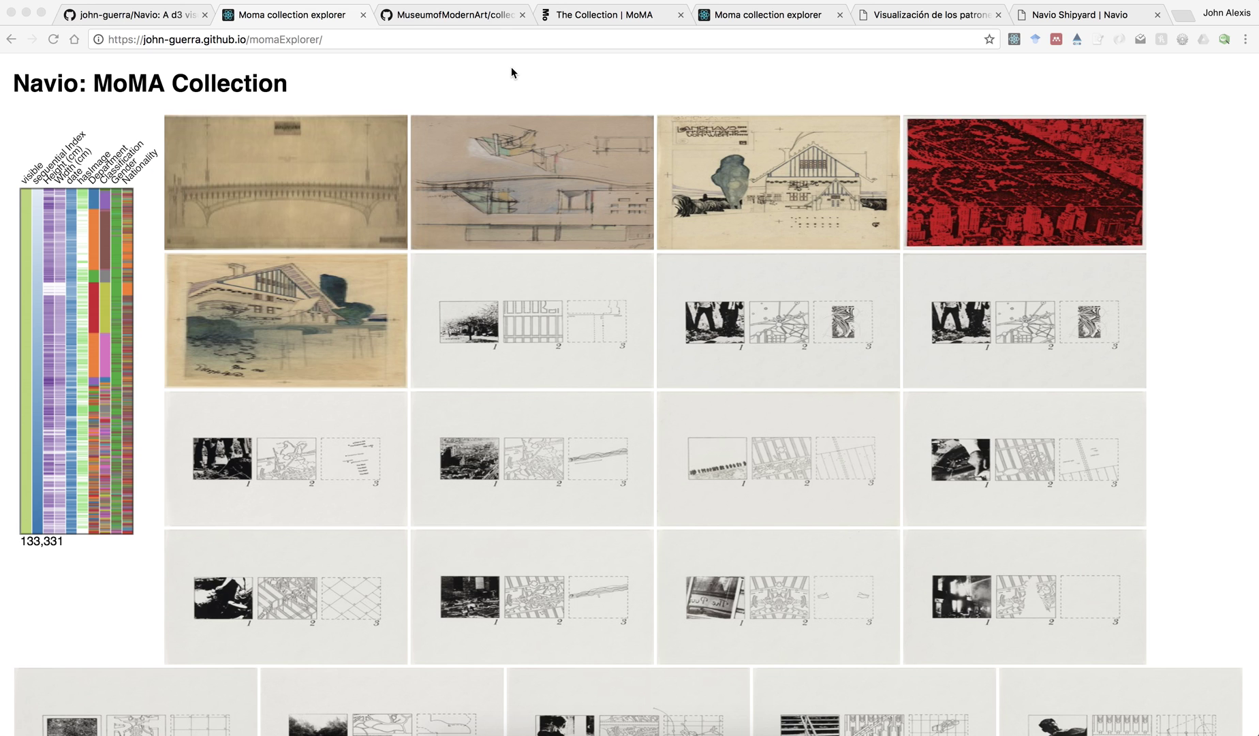
Open the MuseumofModernArt collection repository on GitHub and read through its README description of the datasets.
{"action": "left_click", "coordinate": [469, 17]}
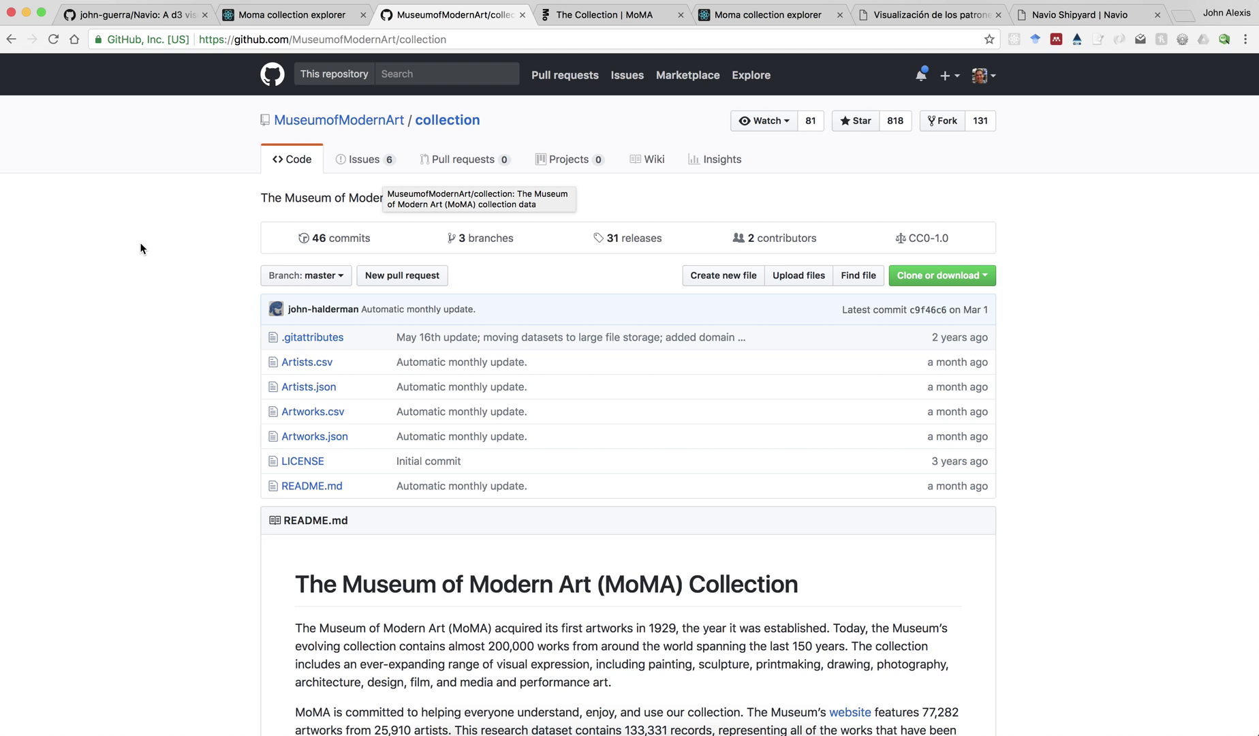
{"action": "scroll", "coordinate": [141, 248], "scroll_direction": "down", "scroll_amount": 10}
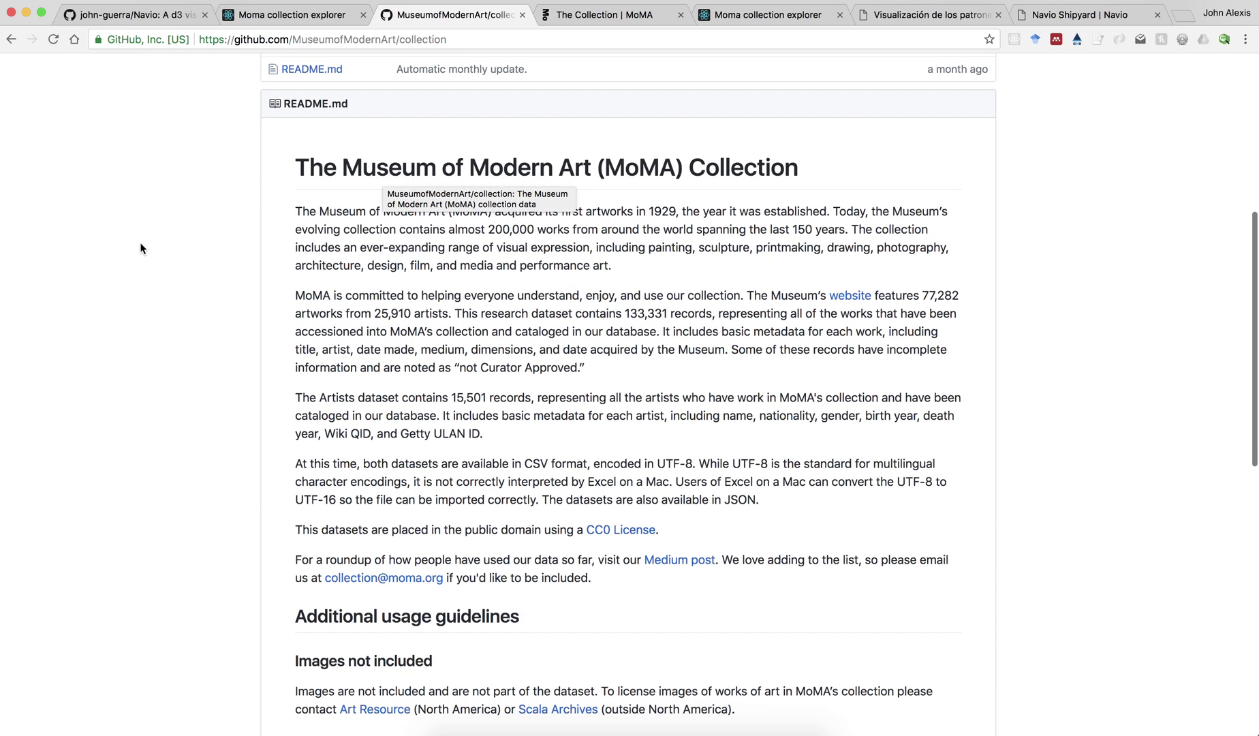
{"action": "scroll", "coordinate": [454, 315], "scroll_direction": "down", "scroll_amount": 1}
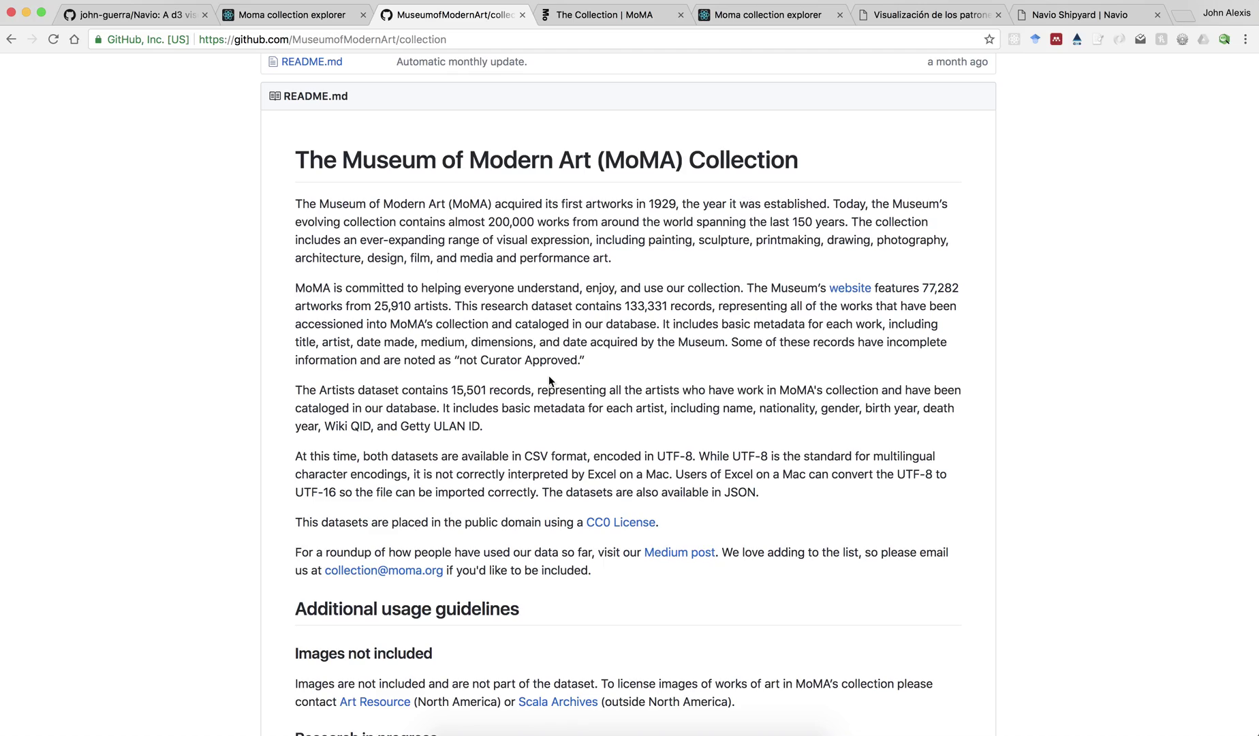
{"action": "scroll", "coordinate": [549, 381], "scroll_direction": "down", "scroll_amount": 5}
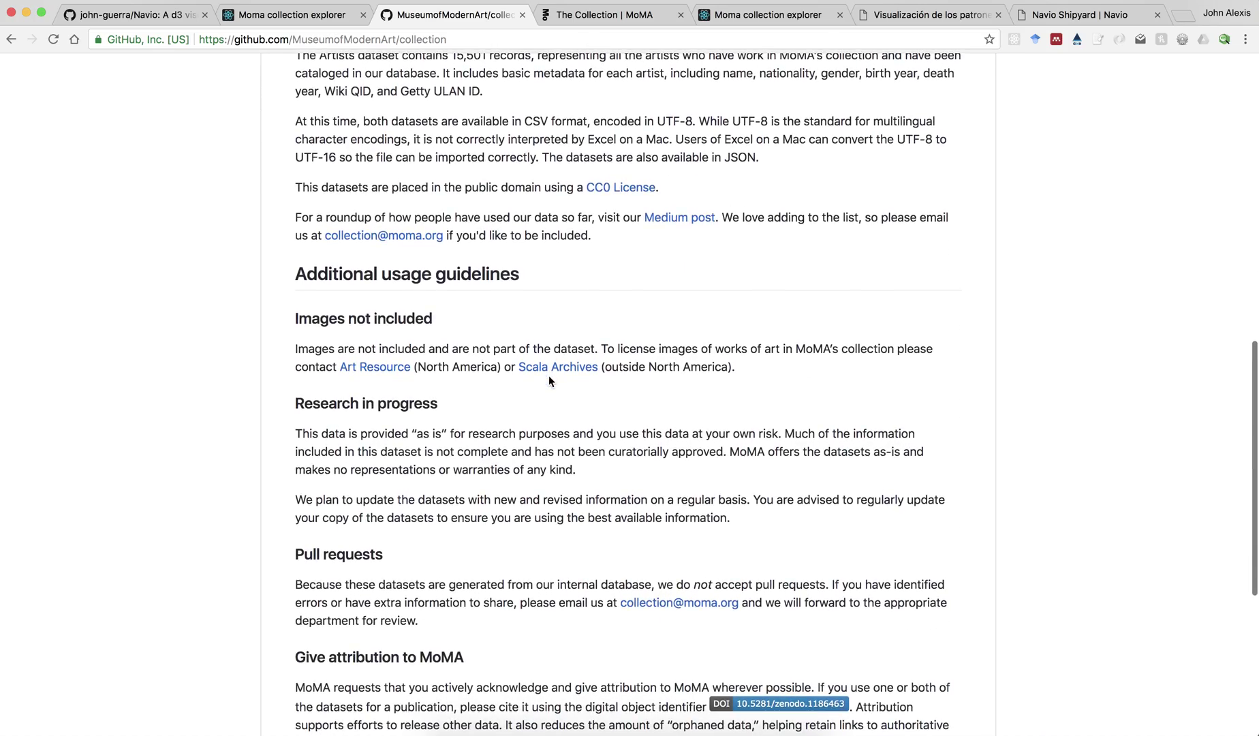
{"action": "scroll", "coordinate": [549, 382], "scroll_direction": "up", "scroll_amount": 15}
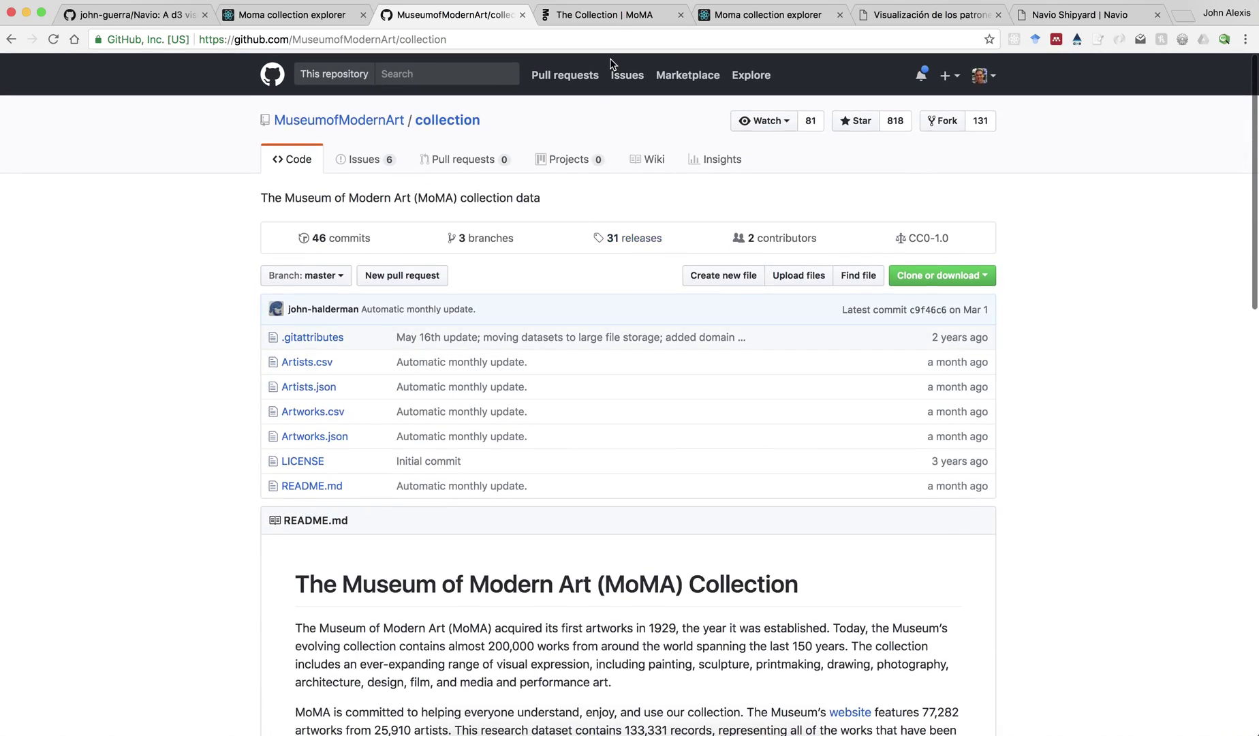
Switch to MoMA's online collection page and filter the works by the Installation classification.
{"action": "left_click", "coordinate": [626, 18]}
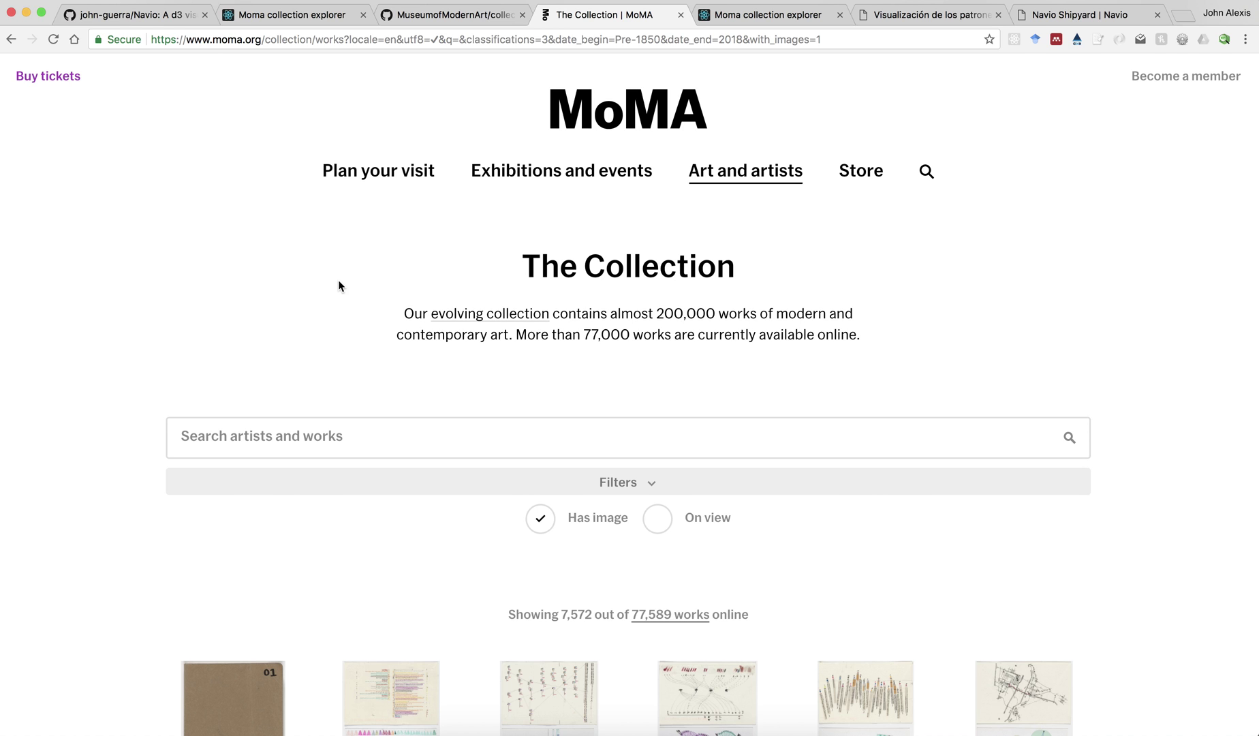
{"action": "scroll", "coordinate": [338, 283], "scroll_direction": "down", "scroll_amount": 3}
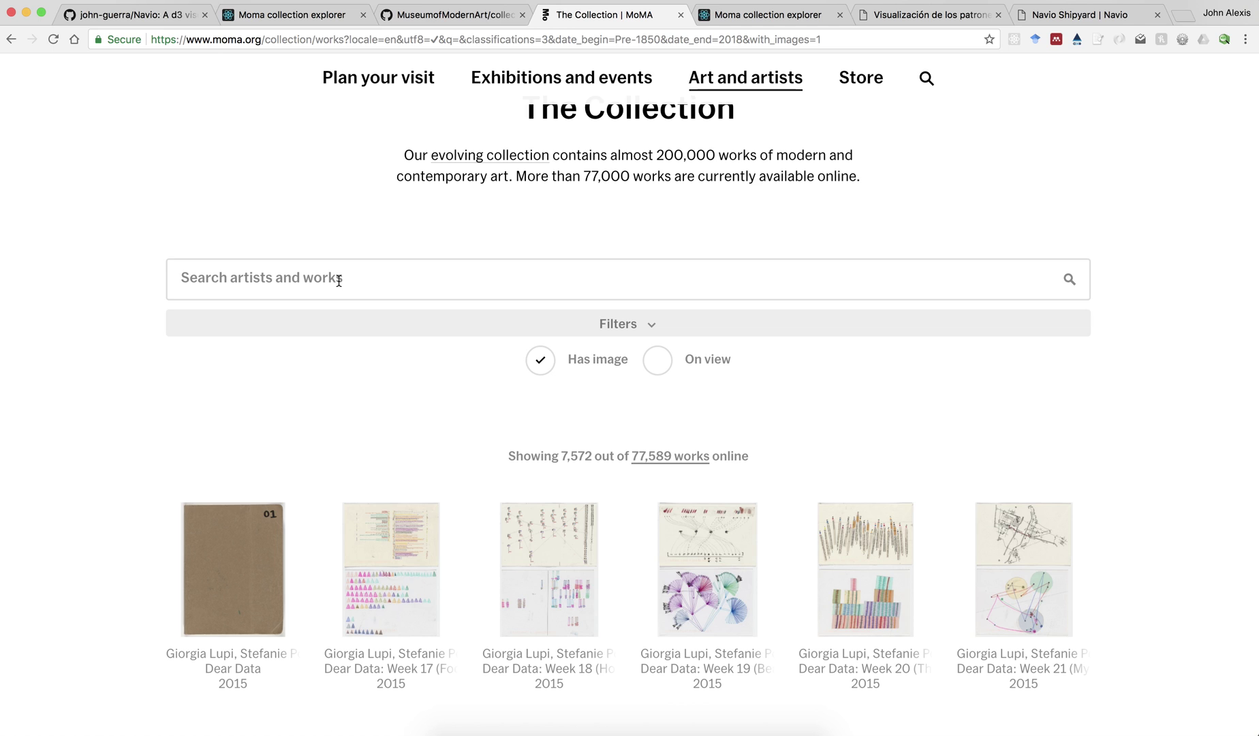
{"action": "scroll", "coordinate": [338, 279], "scroll_direction": "down", "scroll_amount": 2}
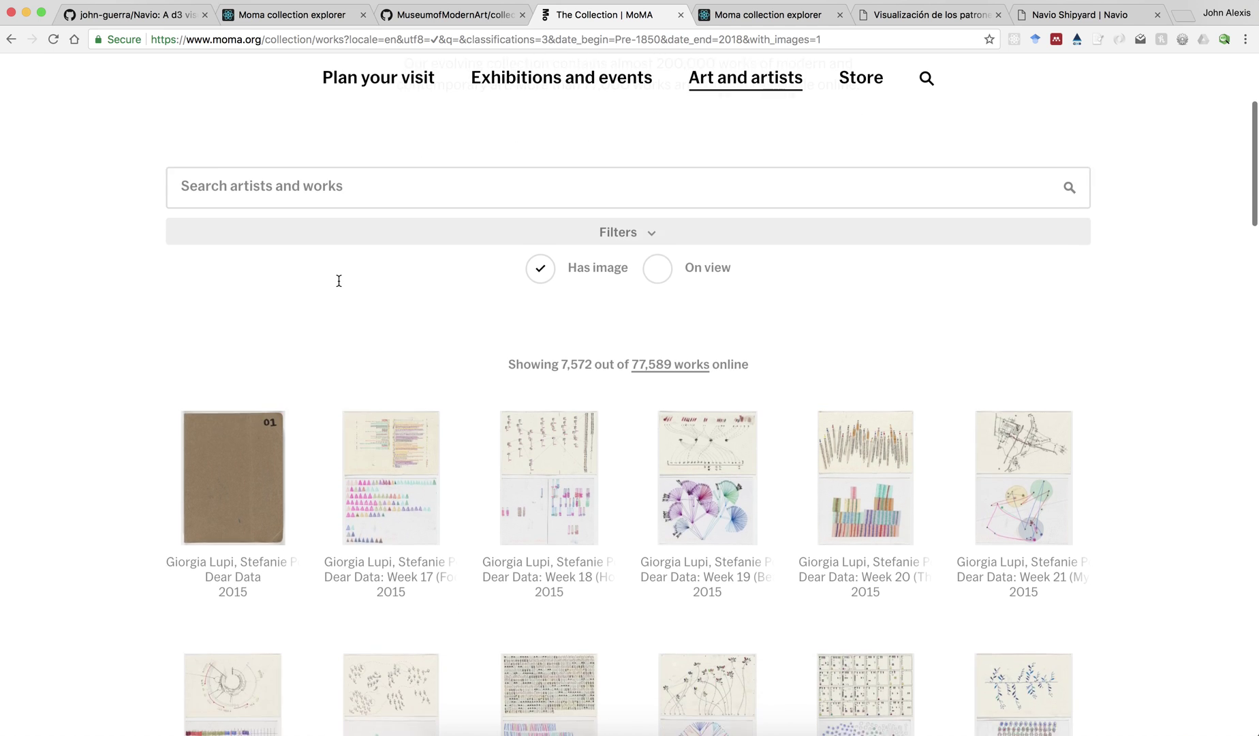
{"action": "left_click", "coordinate": [392, 169]}
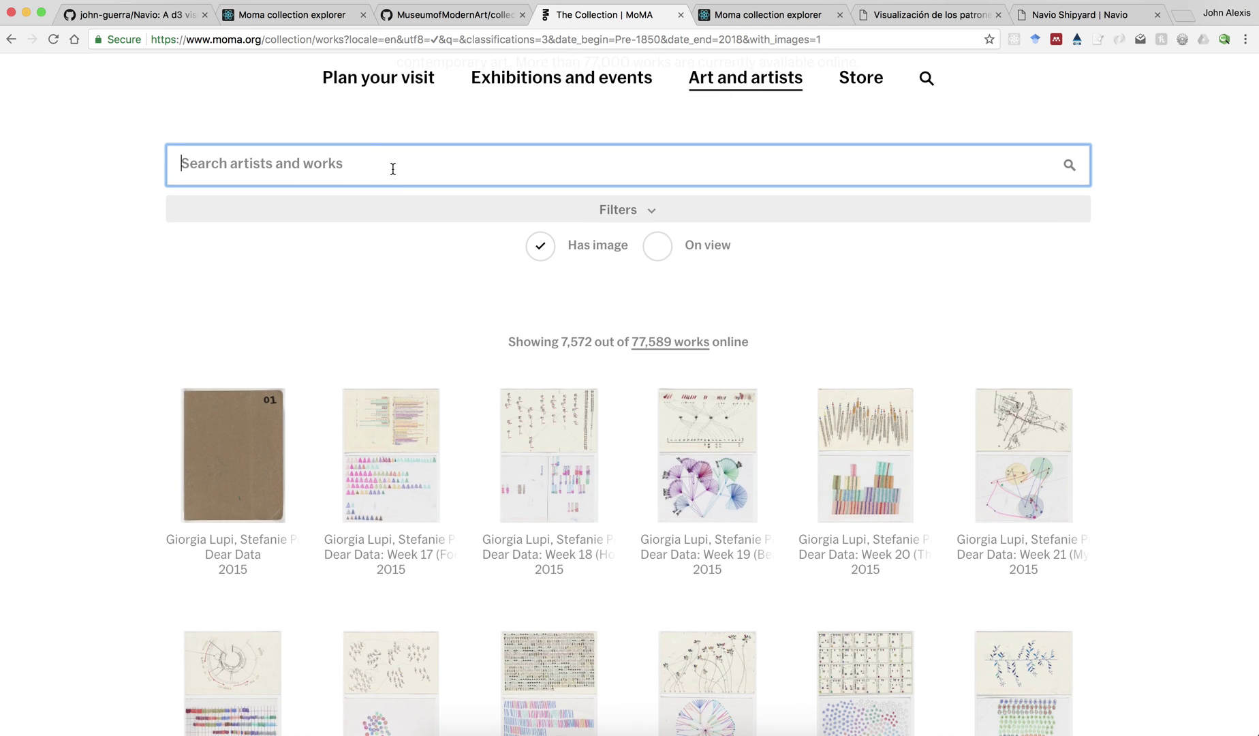
{"action": "scroll", "coordinate": [392, 168], "scroll_direction": "down", "scroll_amount": 1}
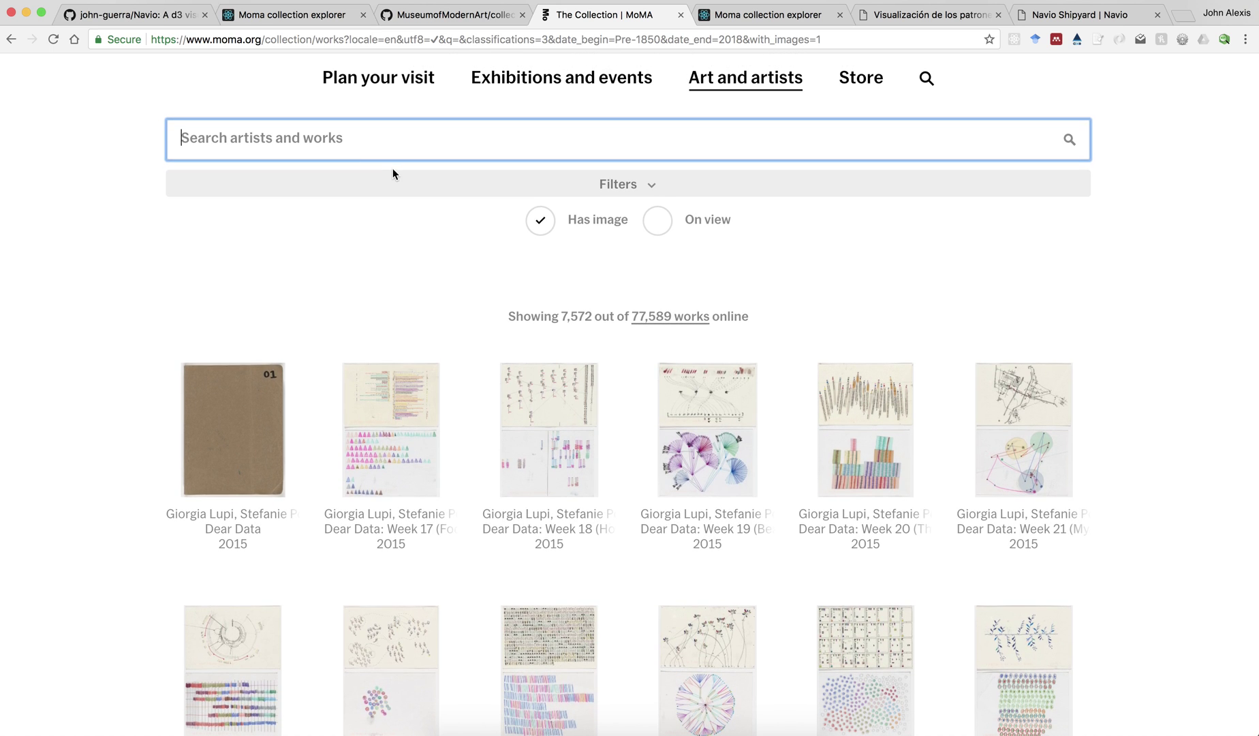
{"action": "scroll", "coordinate": [392, 170], "scroll_direction": "down", "scroll_amount": 1}
{"action": "left_click", "coordinate": [645, 149]}
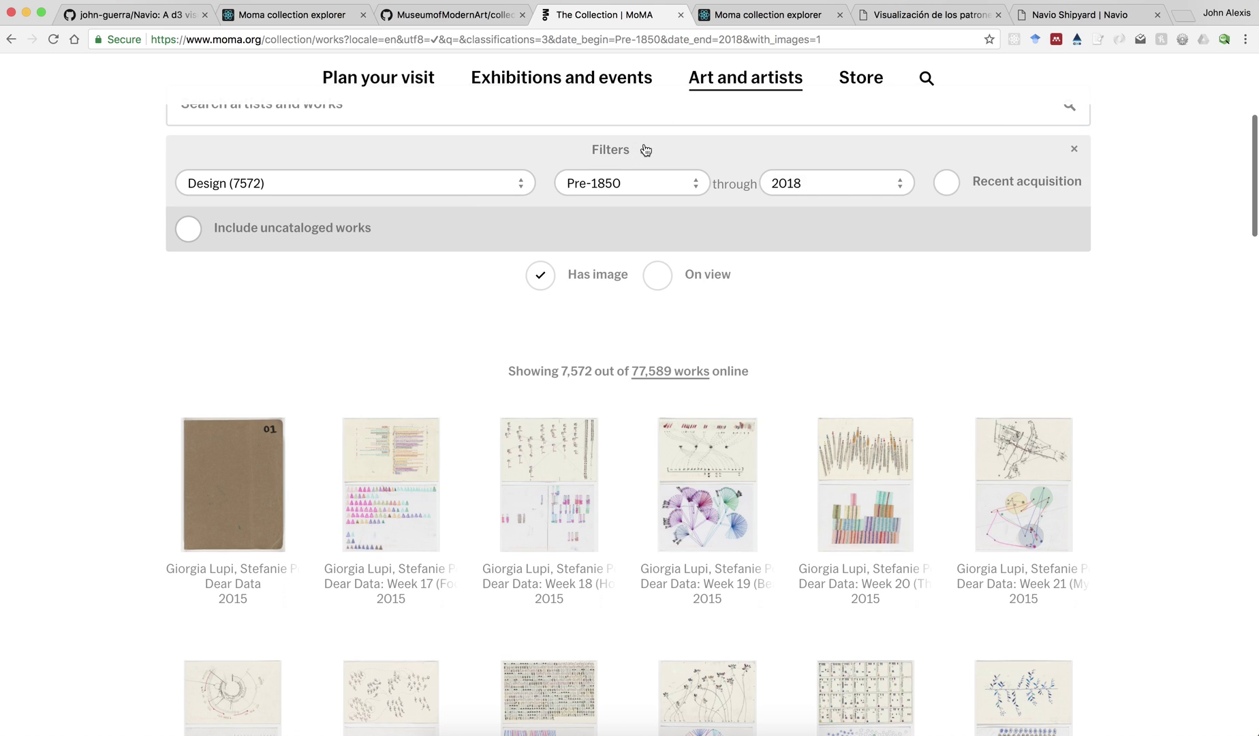
{"action": "left_click", "coordinate": [483, 184]}
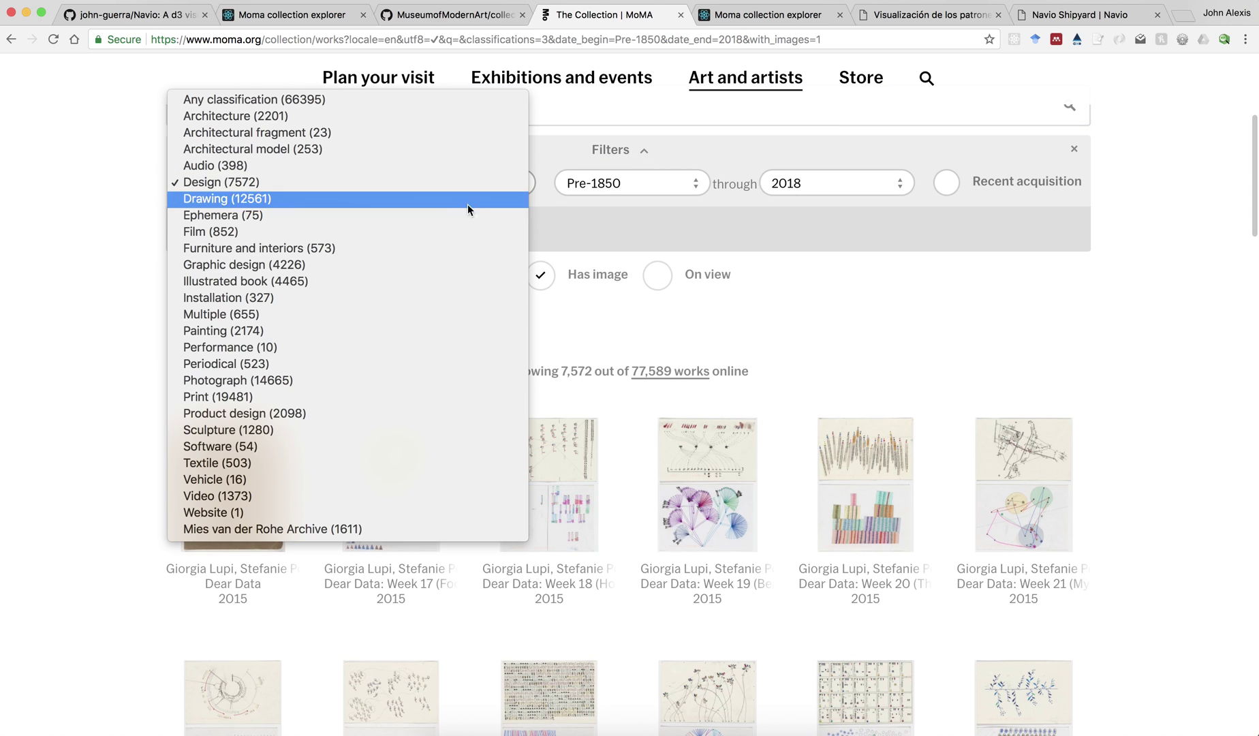
{"action": "left_click", "coordinate": [420, 300]}
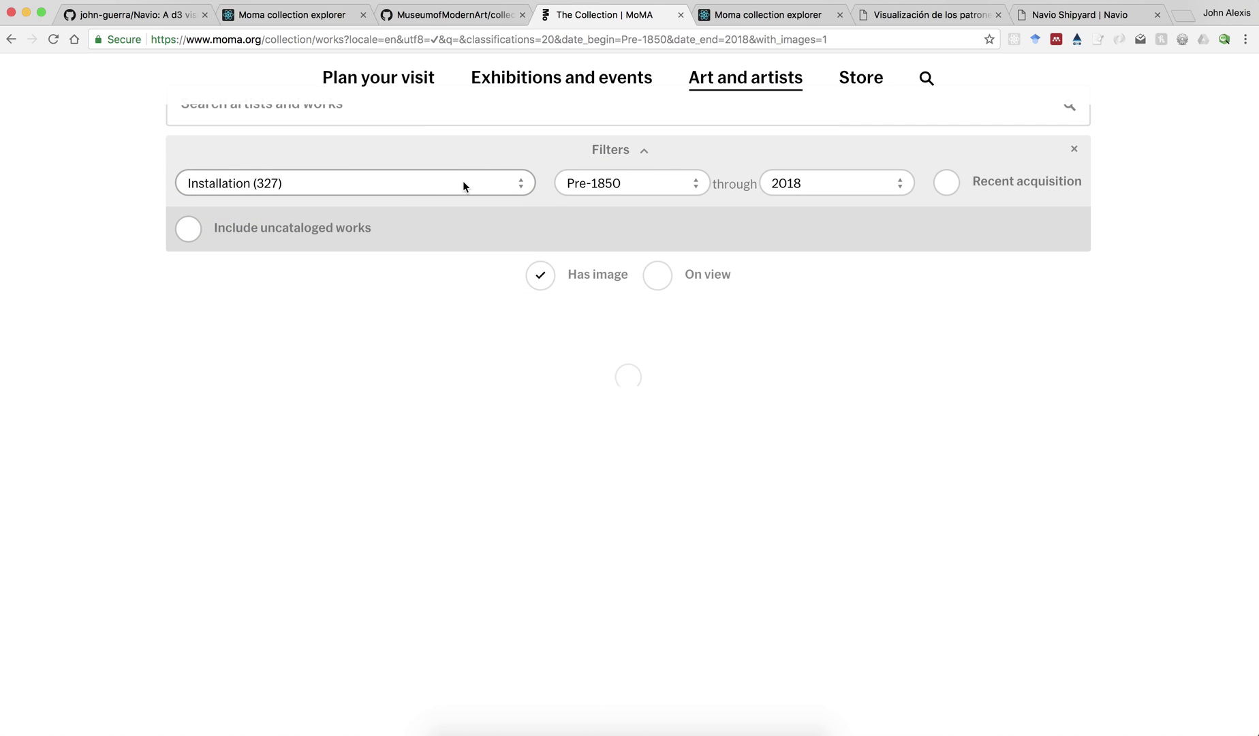
Change the classification filter of the collection search to Vehicle.
{"action": "left_click", "coordinate": [464, 175]}
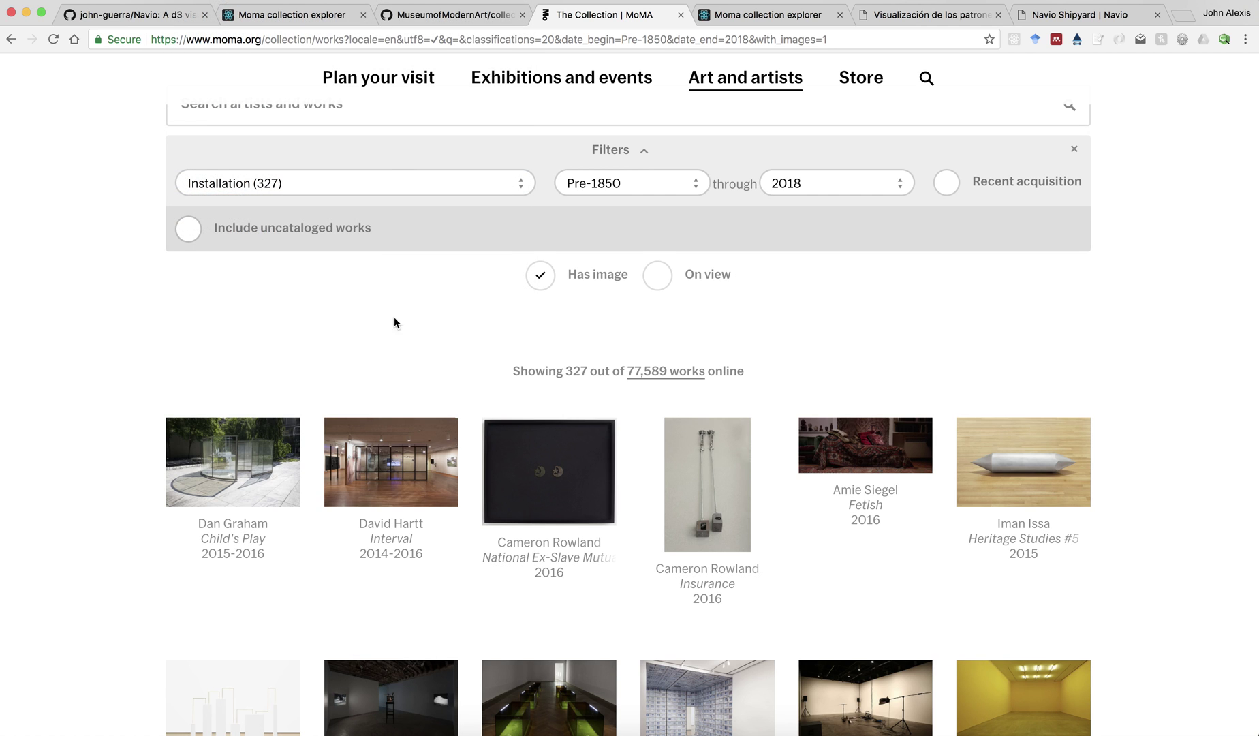
{"action": "left_click", "coordinate": [461, 178]}
{"action": "left_click", "coordinate": [374, 363]}
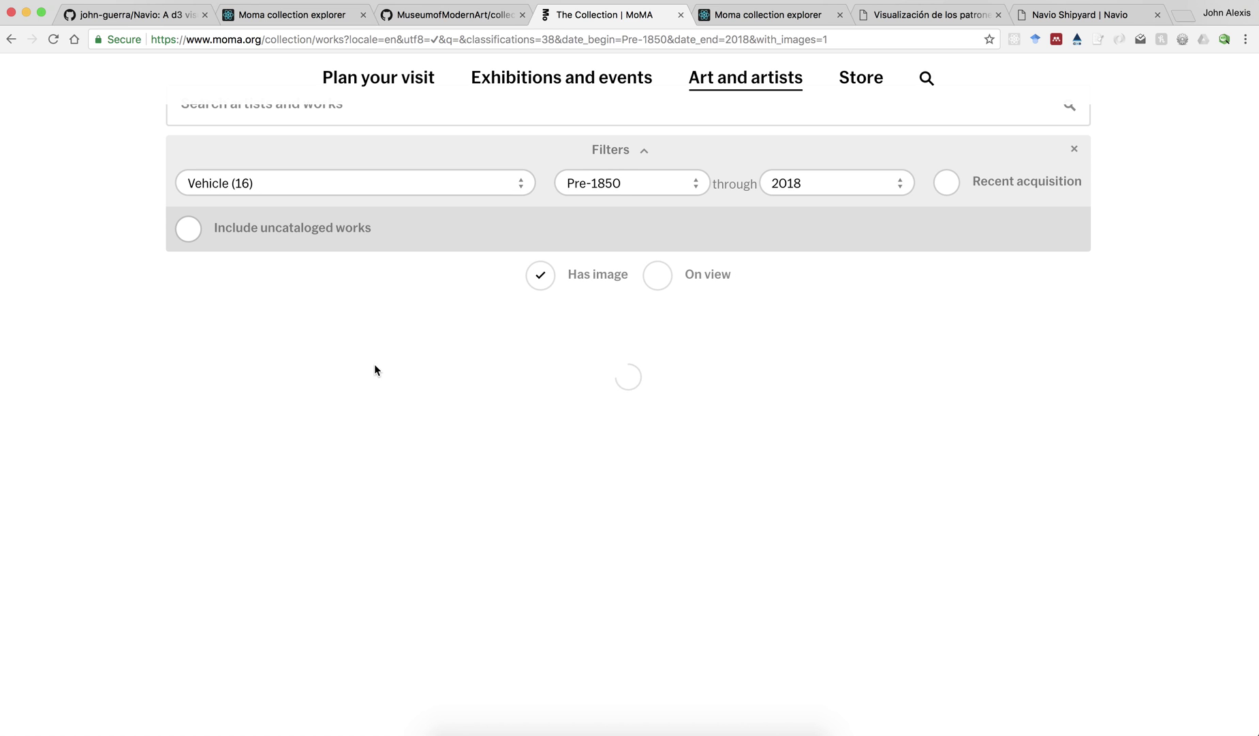
Look through all the works listed under the Vehicle classification.
{"action": "scroll", "coordinate": [374, 368], "scroll_direction": "up", "scroll_amount": 4}
{"action": "scroll", "coordinate": [374, 370], "scroll_direction": "up", "scroll_amount": 3}
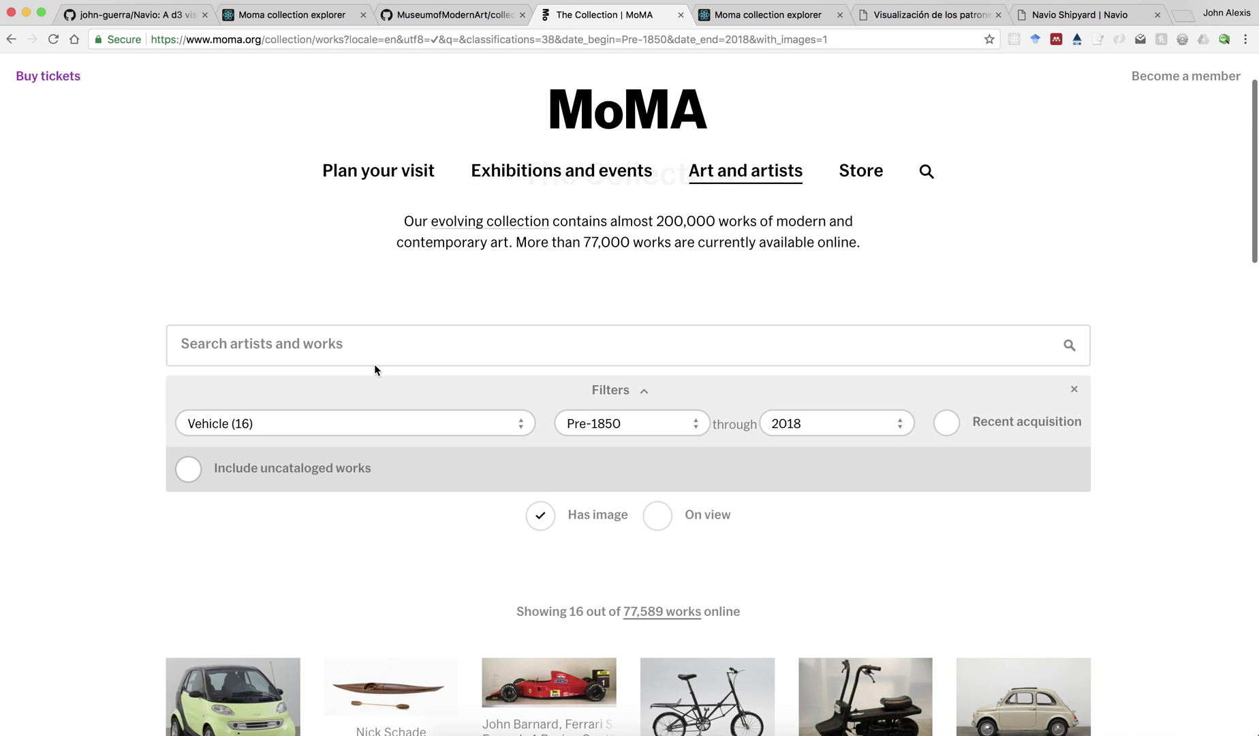
{"action": "scroll", "coordinate": [374, 368], "scroll_direction": "down", "scroll_amount": 5}
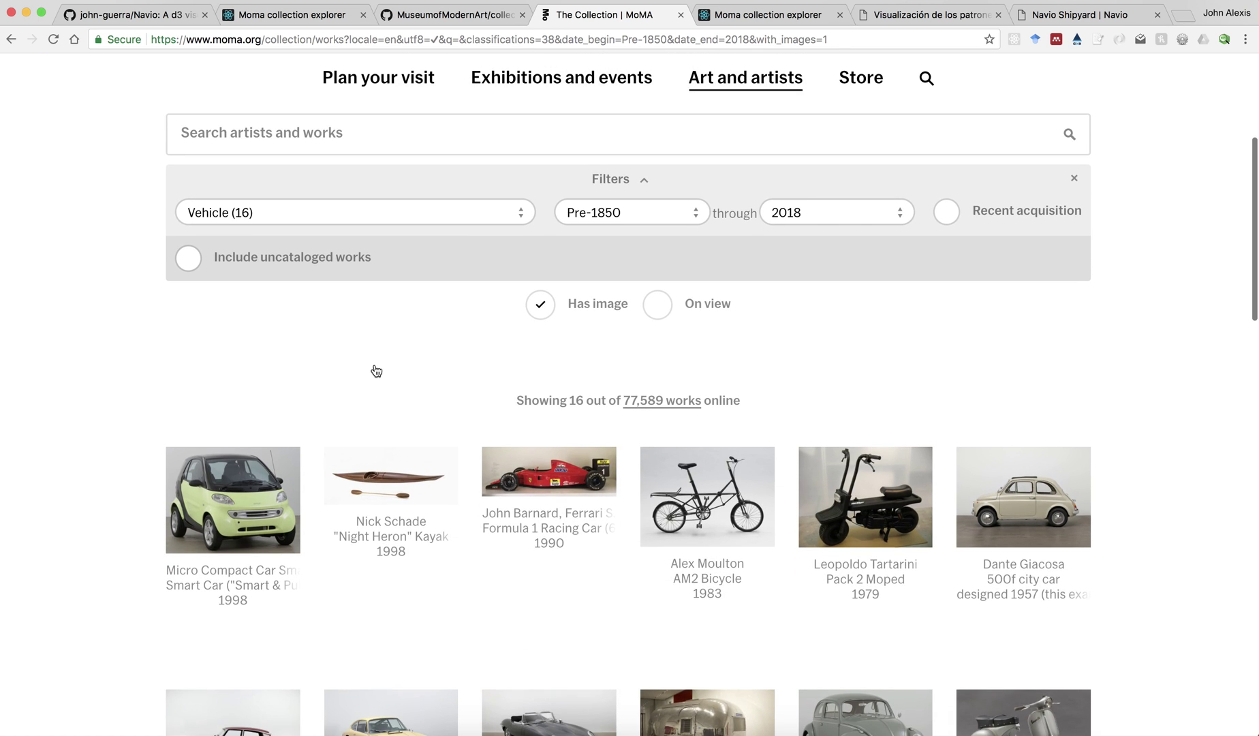
{"action": "scroll", "coordinate": [375, 369], "scroll_direction": "down", "scroll_amount": 4}
{"action": "scroll", "coordinate": [376, 370], "scroll_direction": "down", "scroll_amount": 1}
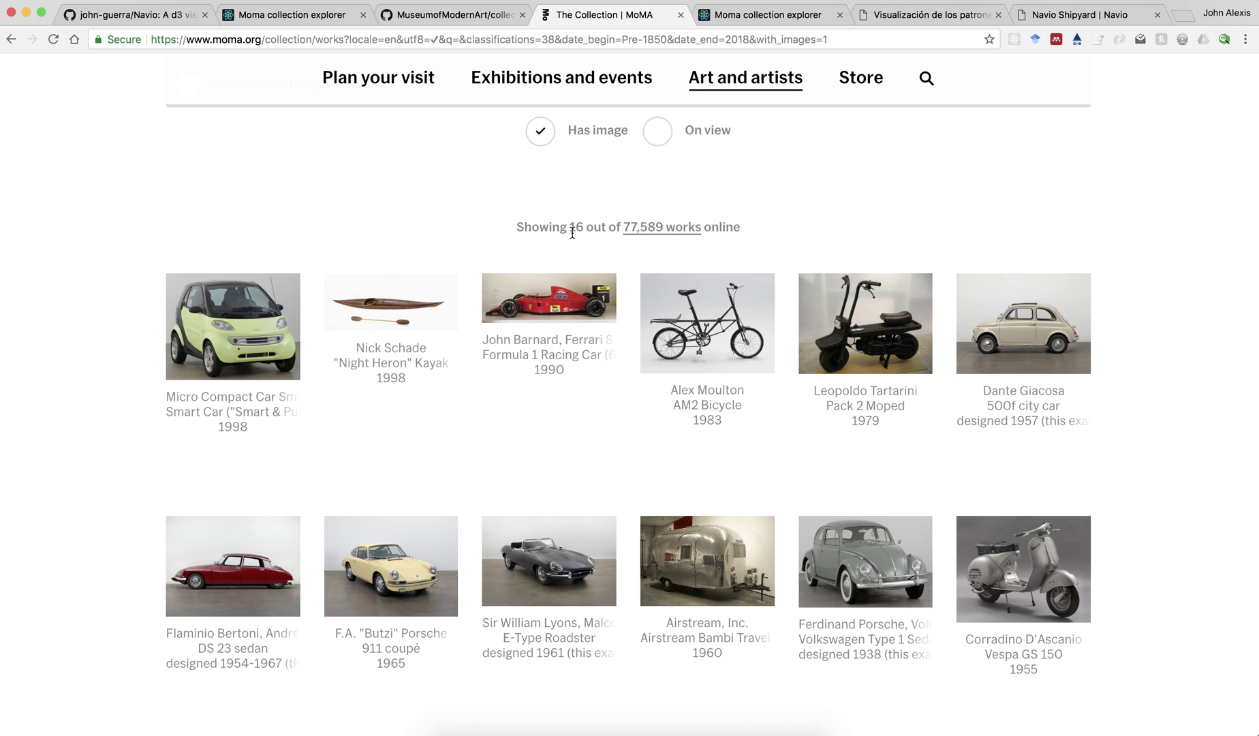
{"action": "scroll", "coordinate": [572, 232], "scroll_direction": "down", "scroll_amount": 1}
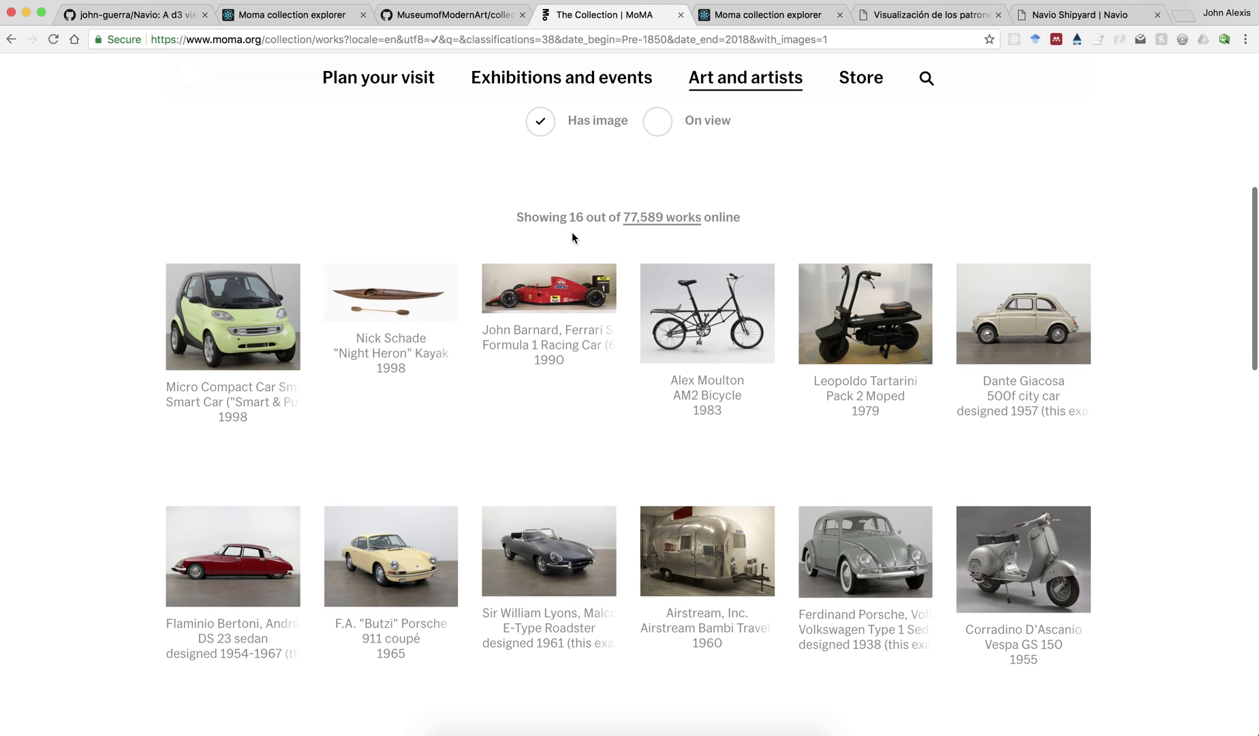
{"action": "scroll", "coordinate": [572, 236], "scroll_direction": "down", "scroll_amount": 10}
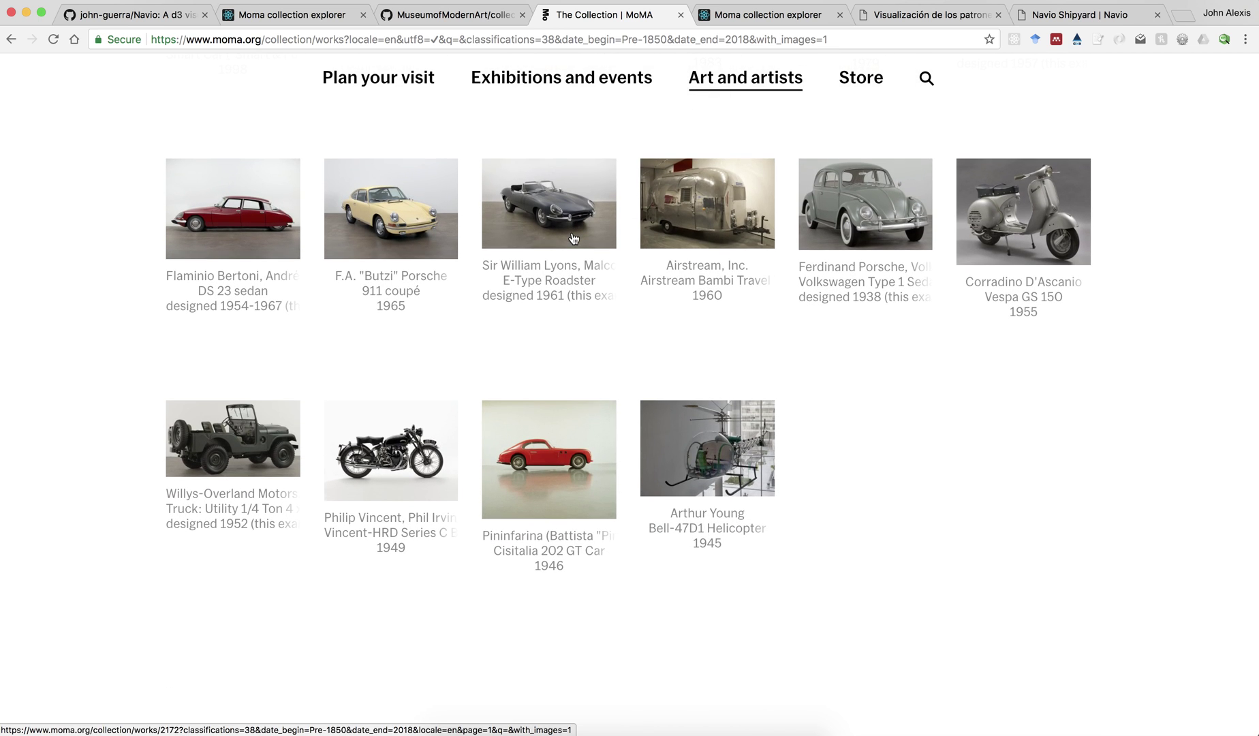
{"action": "scroll", "coordinate": [573, 238], "scroll_direction": "up", "scroll_amount": 6}
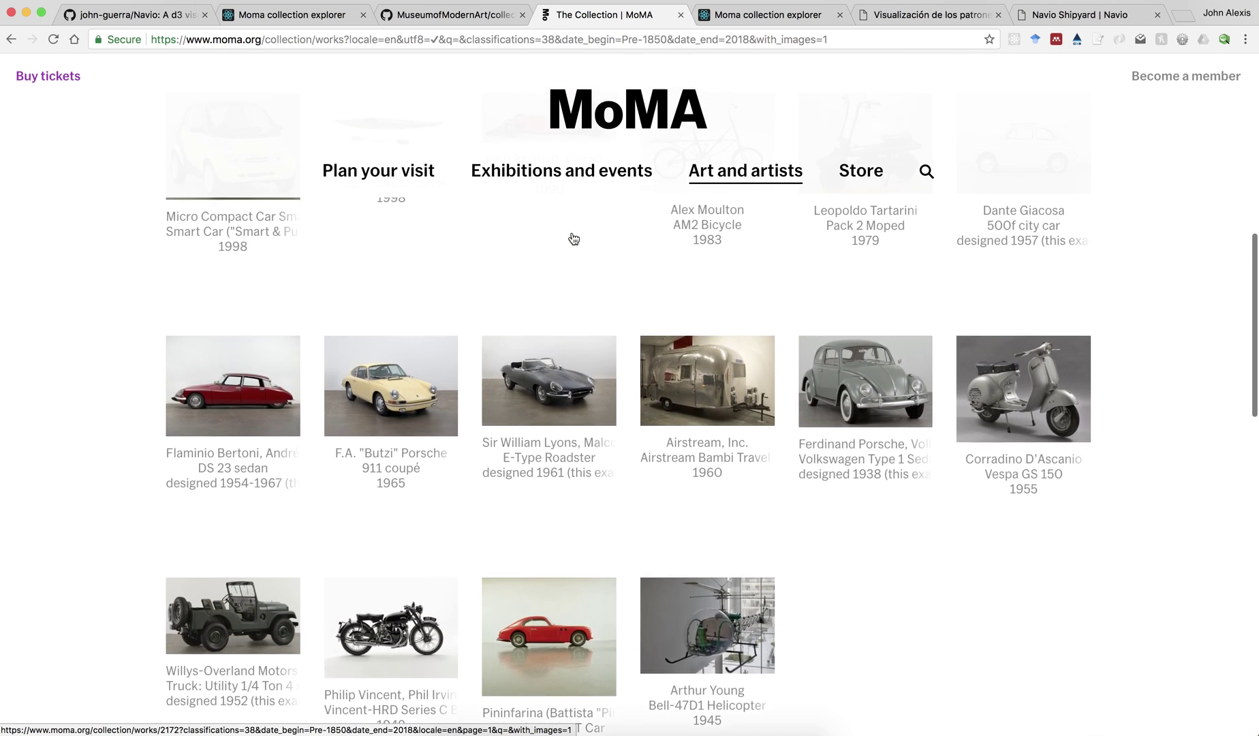
{"action": "scroll", "coordinate": [573, 238], "scroll_direction": "up", "scroll_amount": 6}
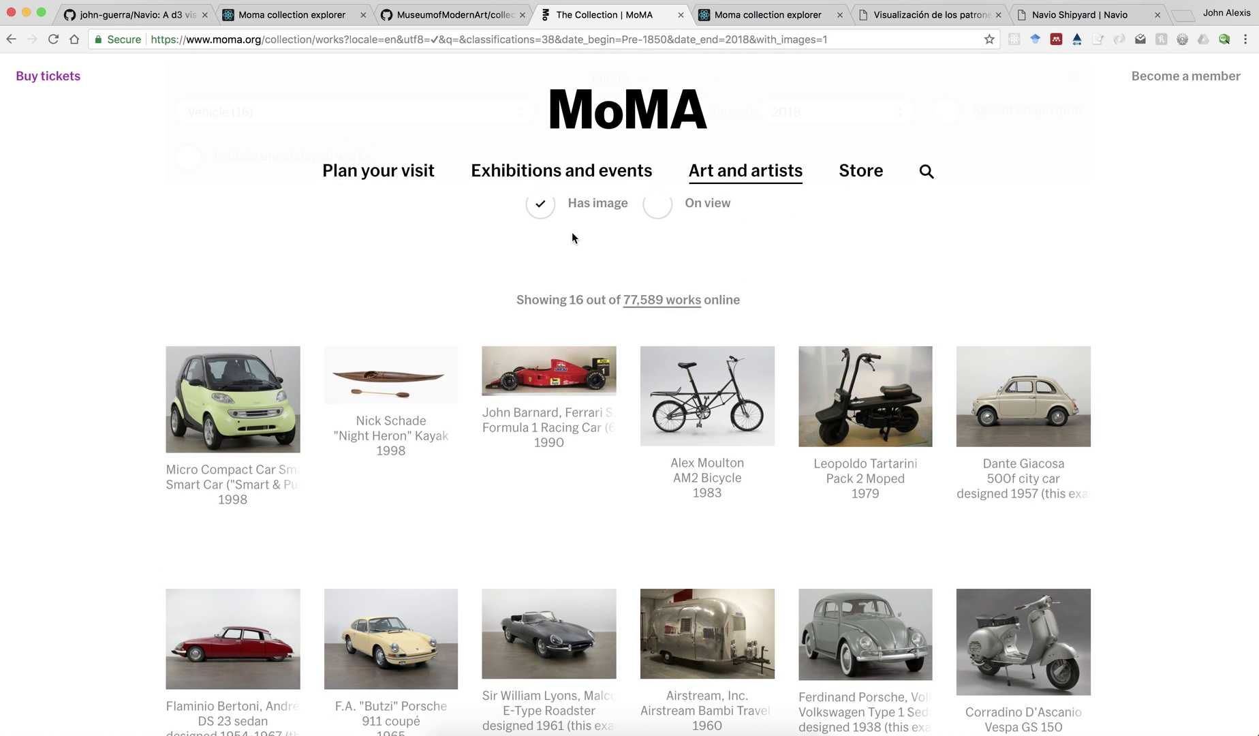
Switch to the Moma collection explorer, examine the band of works with a width of 0, and clear that selection.
{"action": "left_click", "coordinate": [748, 20]}
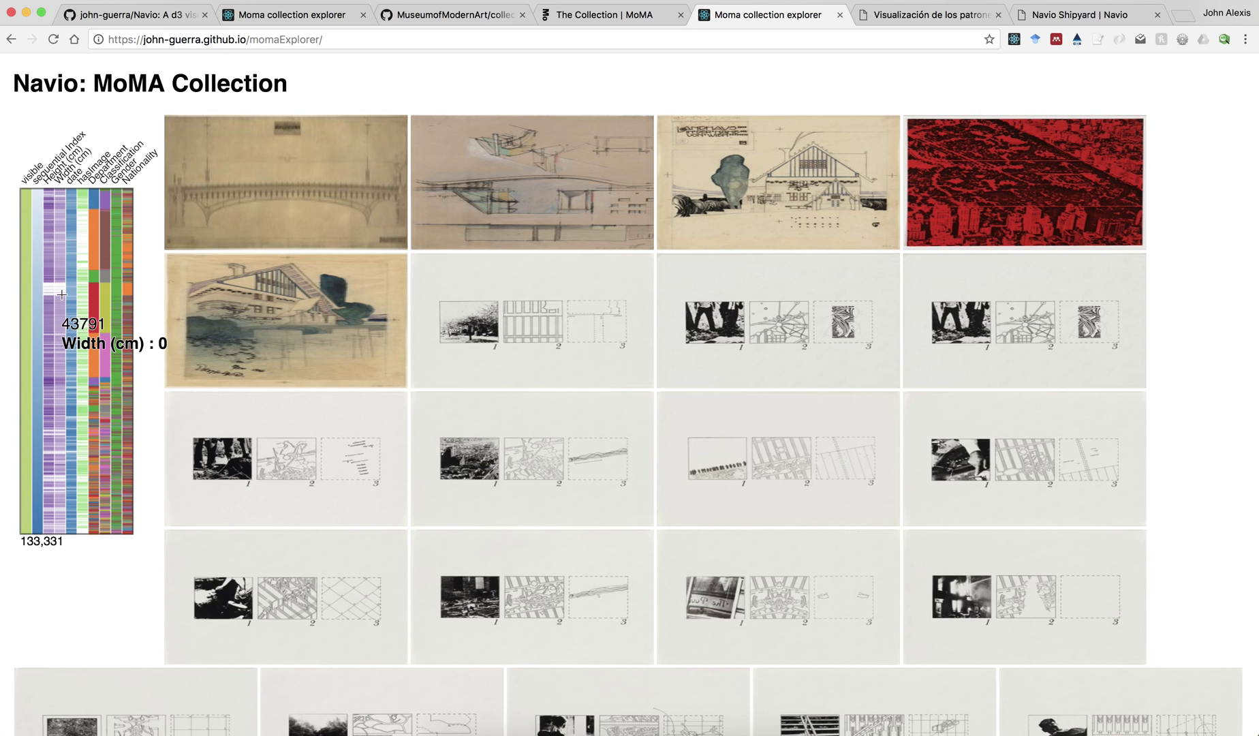
{"action": "left_click_drag", "start_coordinate": [60, 280], "coordinate": [62, 296]}
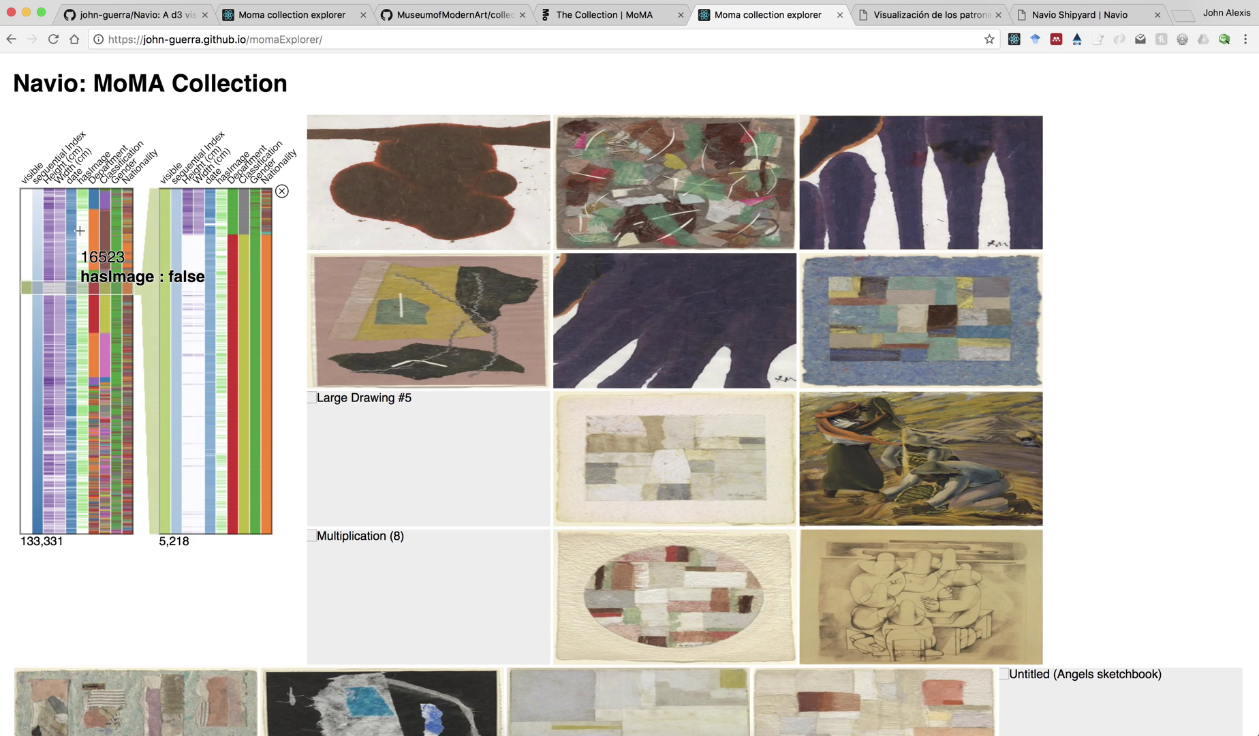
{"action": "left_click", "coordinate": [67, 281]}
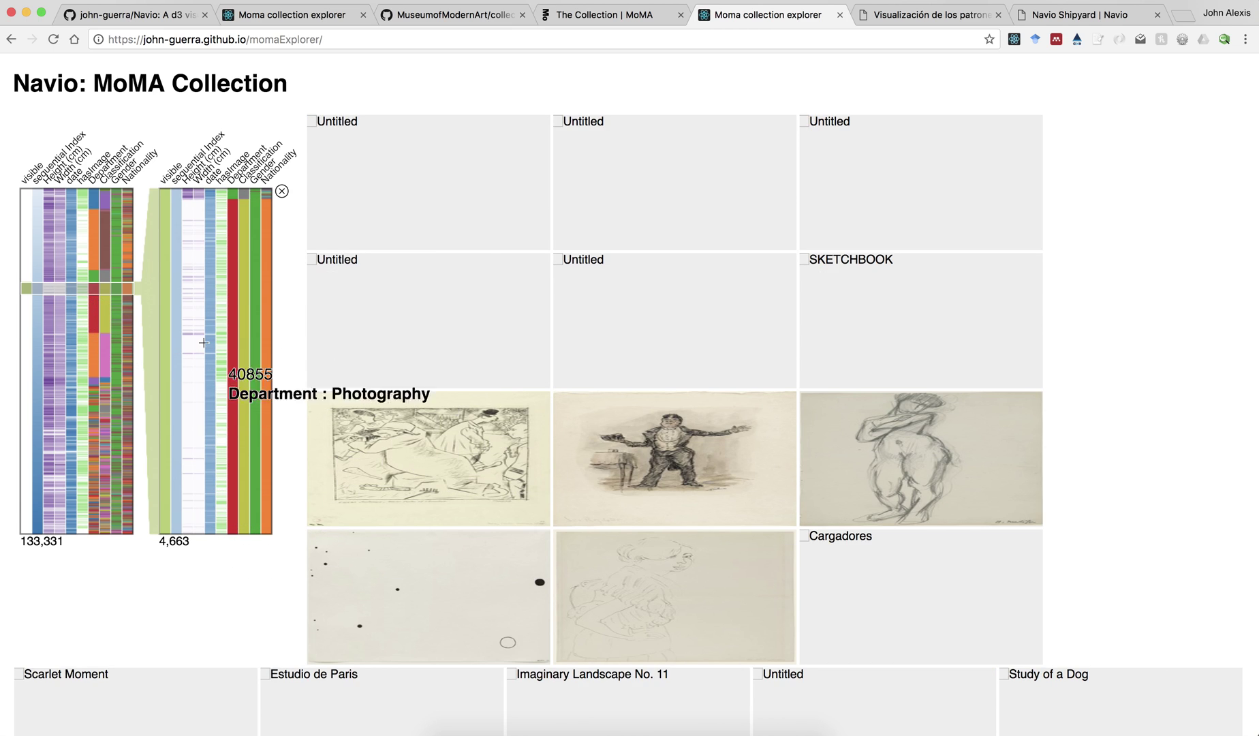
{"action": "left_click", "coordinate": [281, 193]}
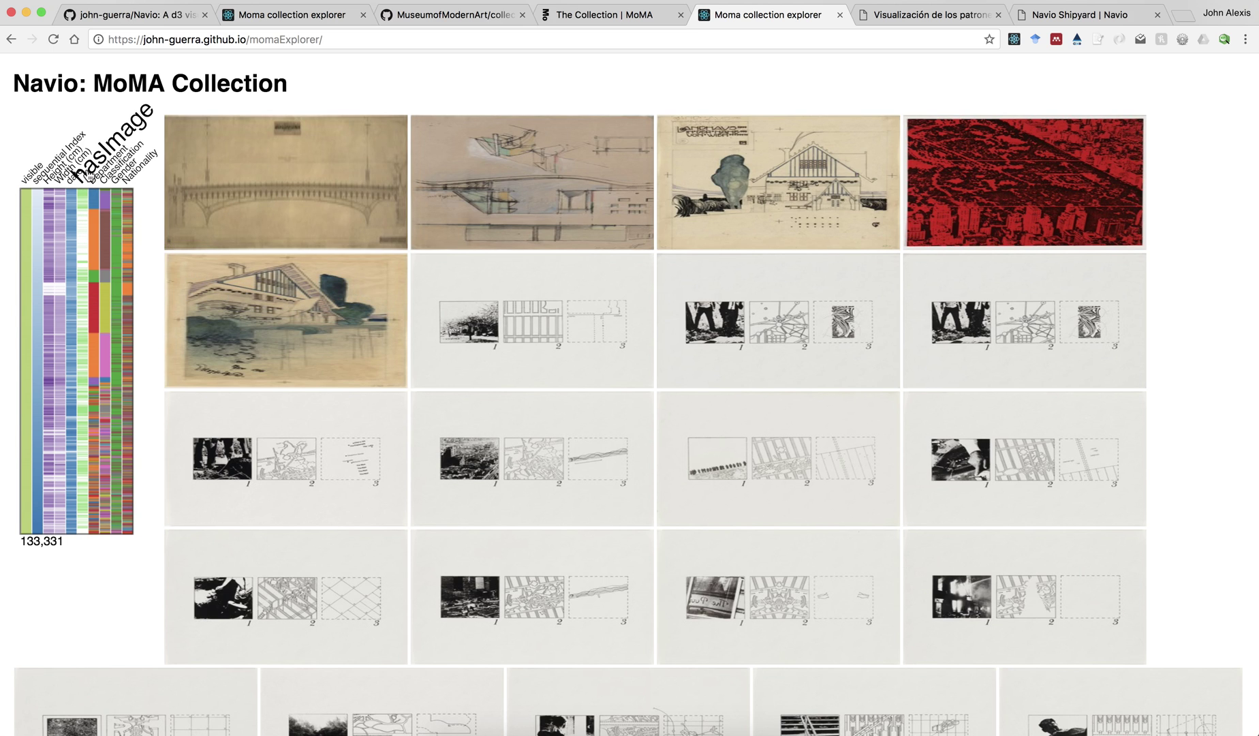
Sort the full collection by hasImage and isolate the works that have an image.
{"action": "left_click", "coordinate": [92, 171]}
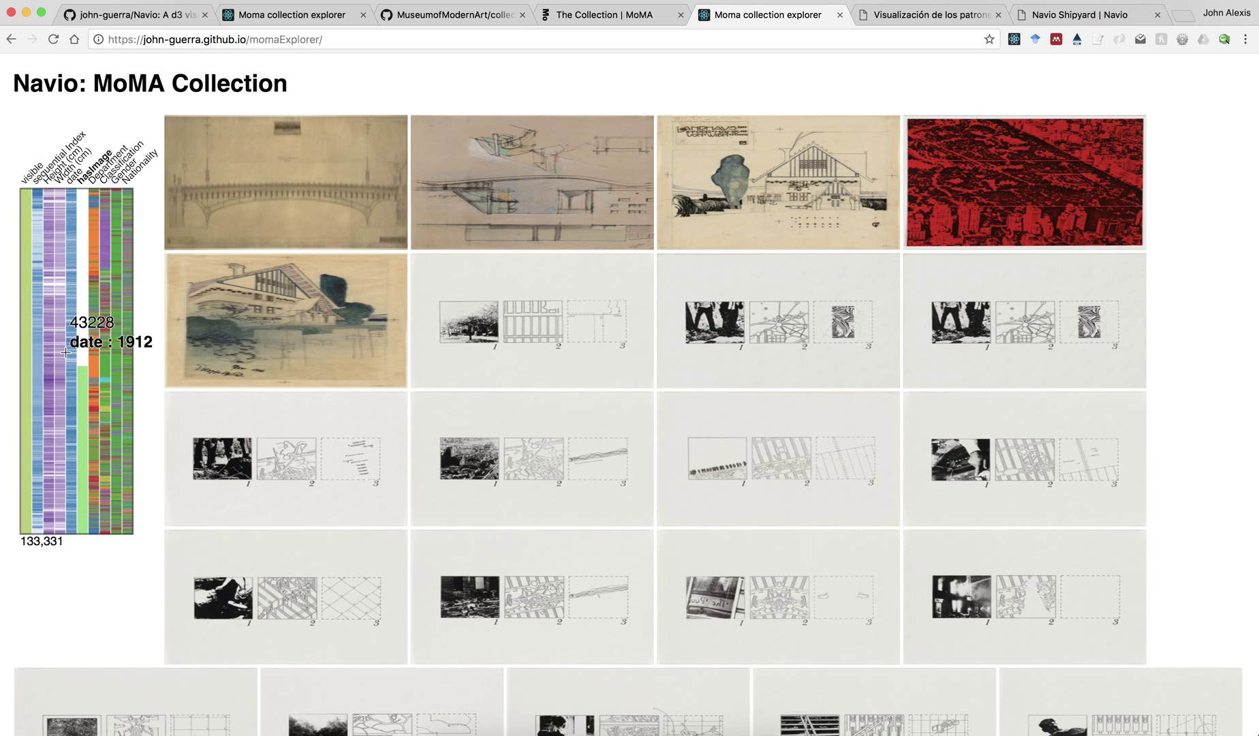
{"action": "left_click", "coordinate": [81, 381]}
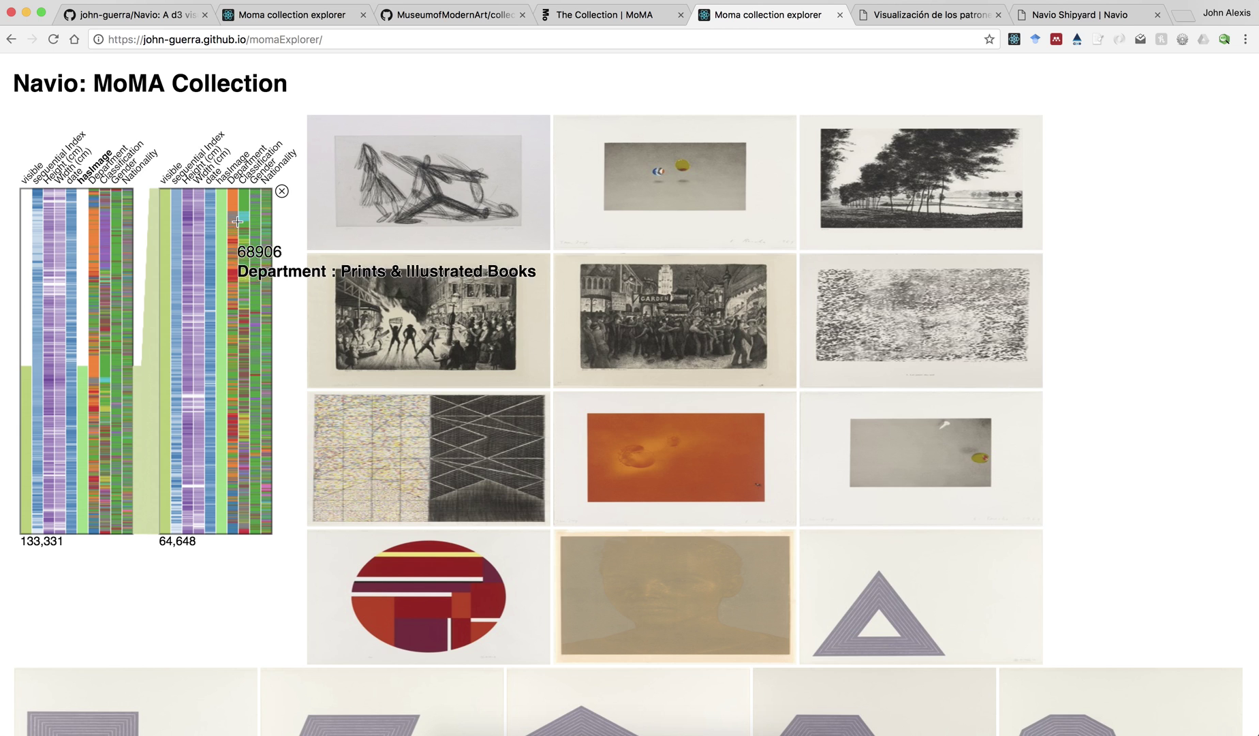
Sort the subset of works with images by Nationality, by Gender, and by Nationality again.
{"action": "left_click", "coordinate": [268, 179]}
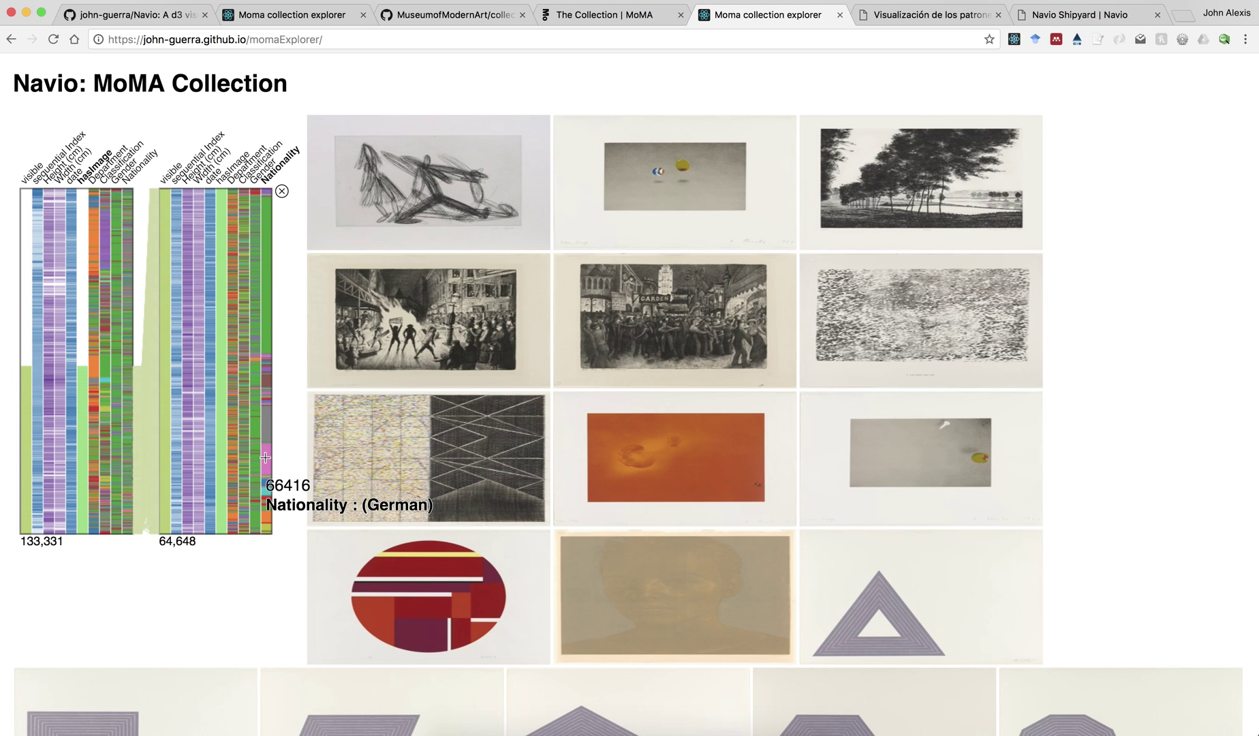
{"action": "left_click", "coordinate": [253, 183]}
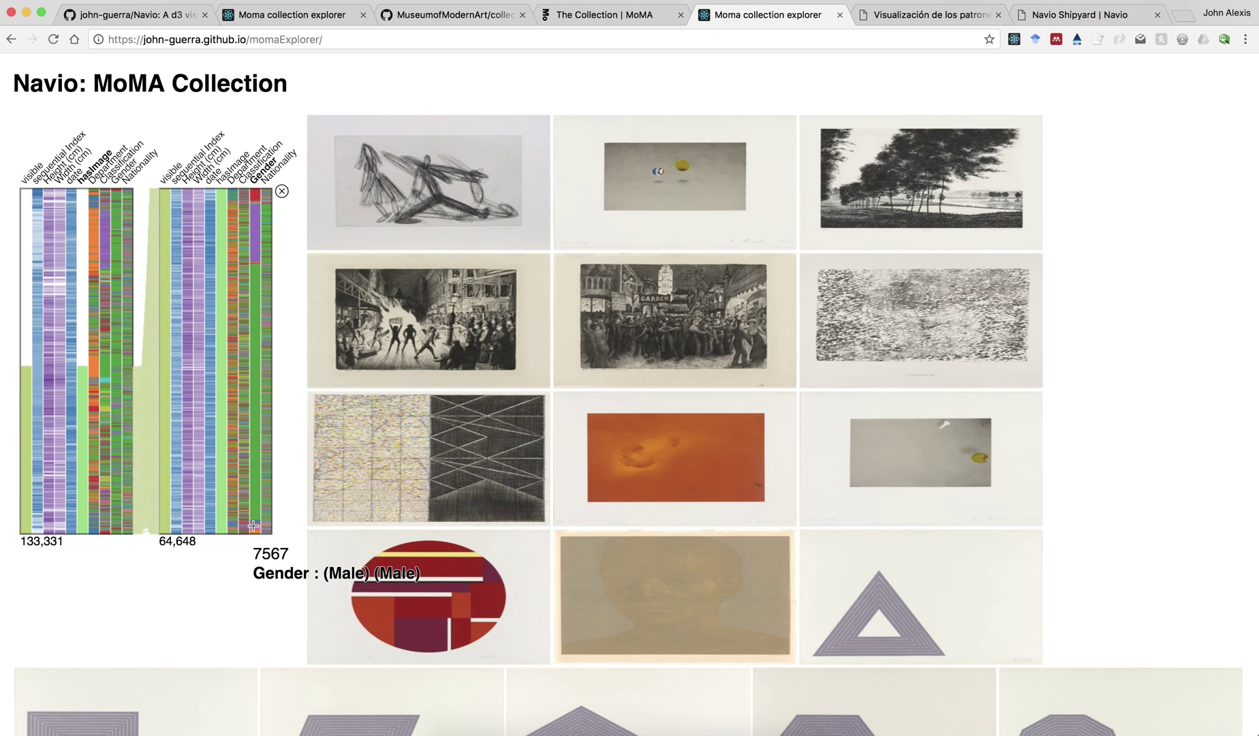
{"action": "left_click", "coordinate": [276, 182]}
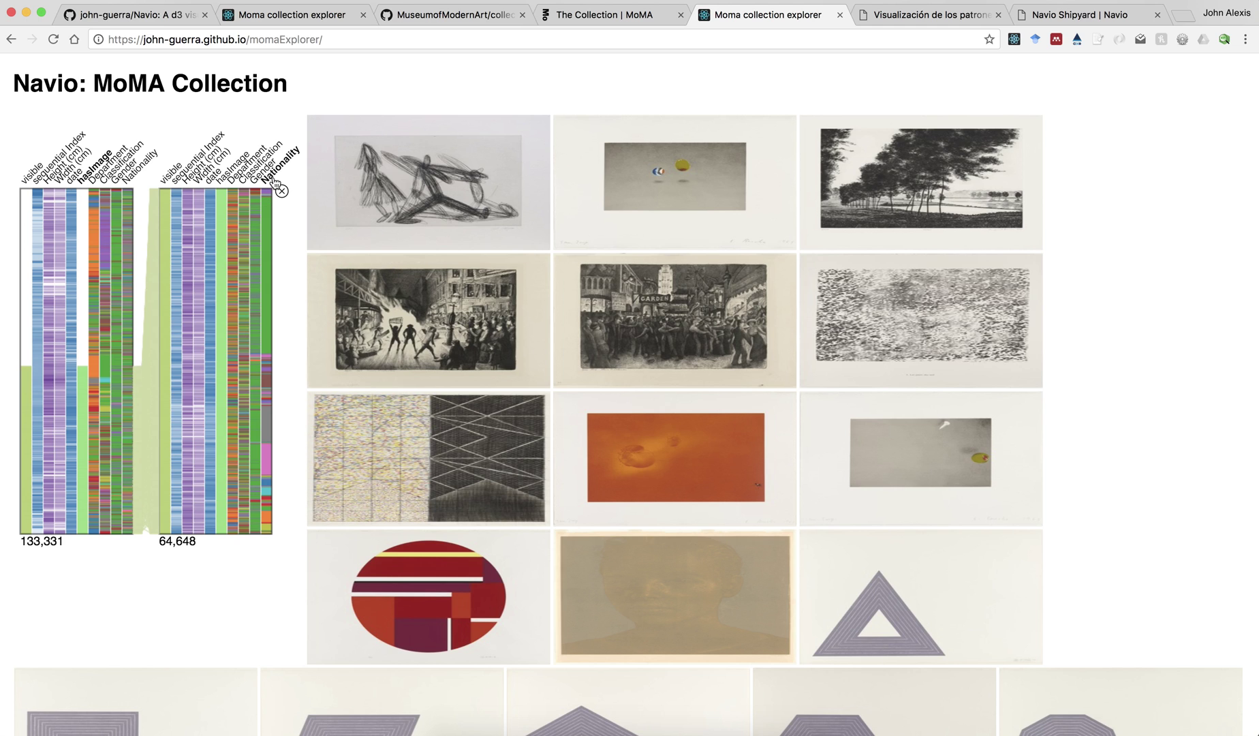
From the sorted Nationality column, isolate the American works and after them the large grey nationality group, sorting each subset by Gender.
{"action": "left_click", "coordinate": [266, 228]}
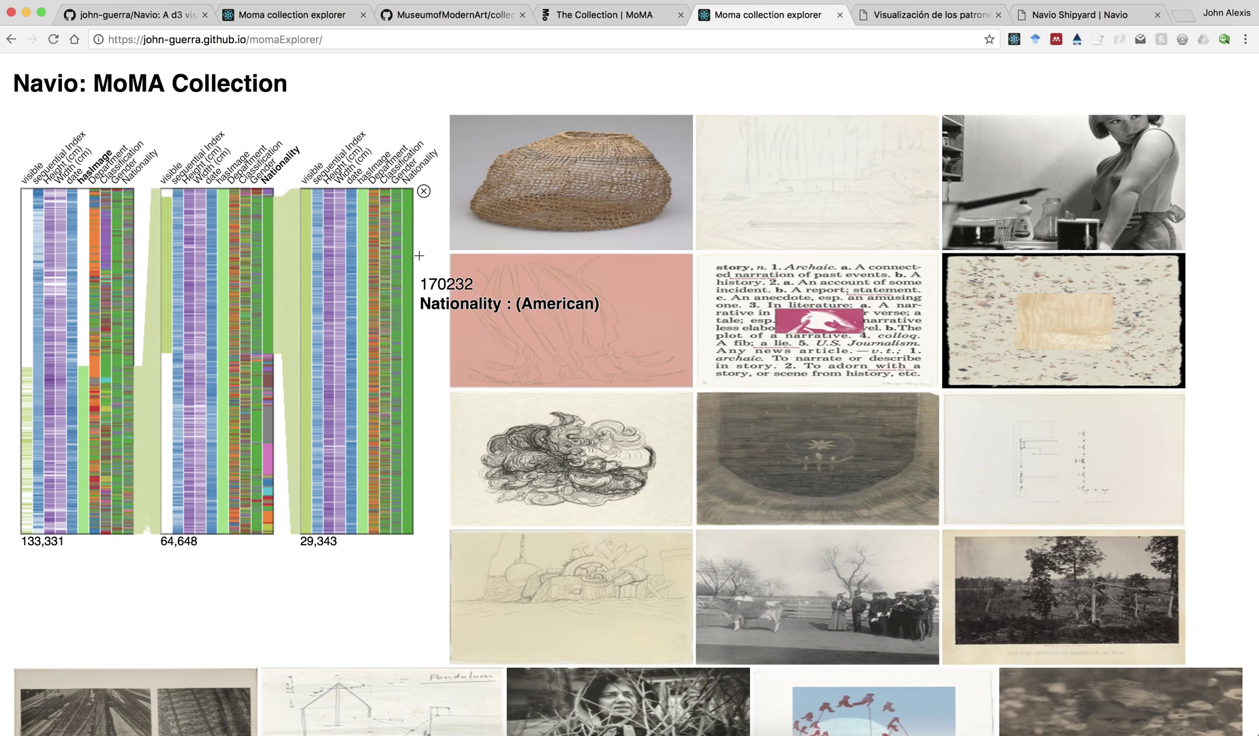
{"action": "left_click", "coordinate": [397, 183]}
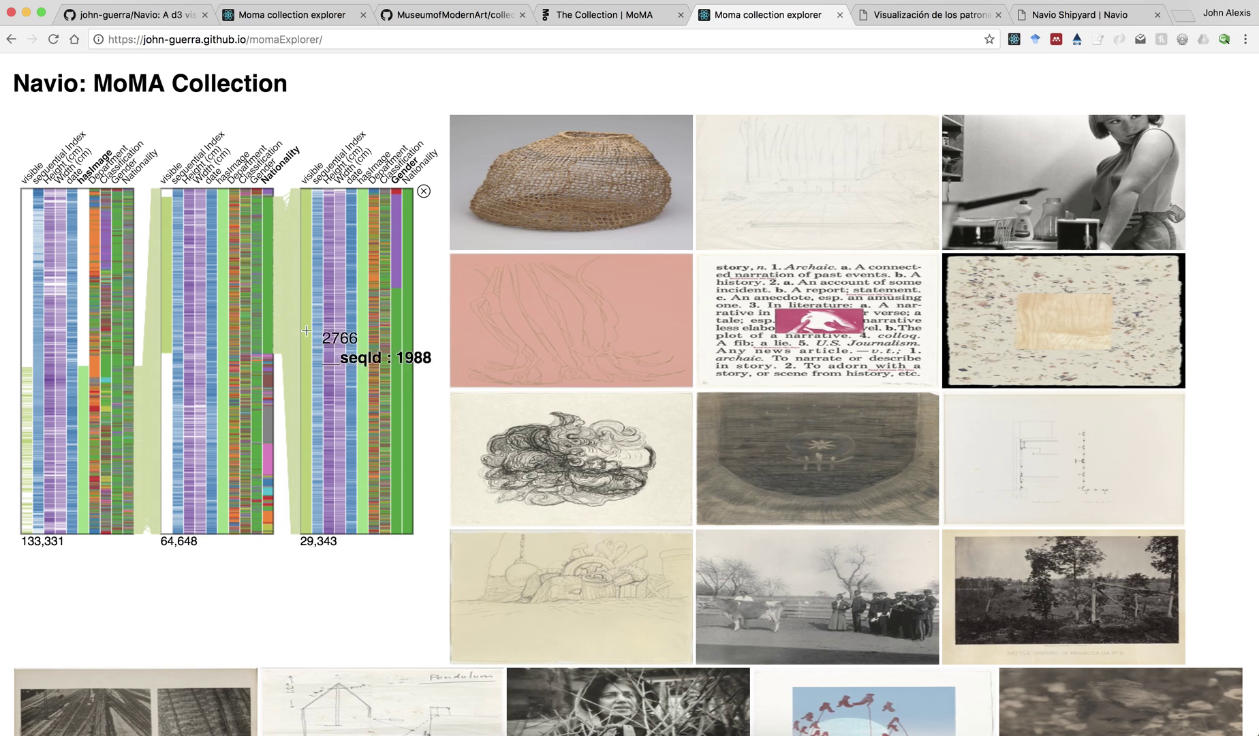
{"action": "left_click", "coordinate": [268, 419]}
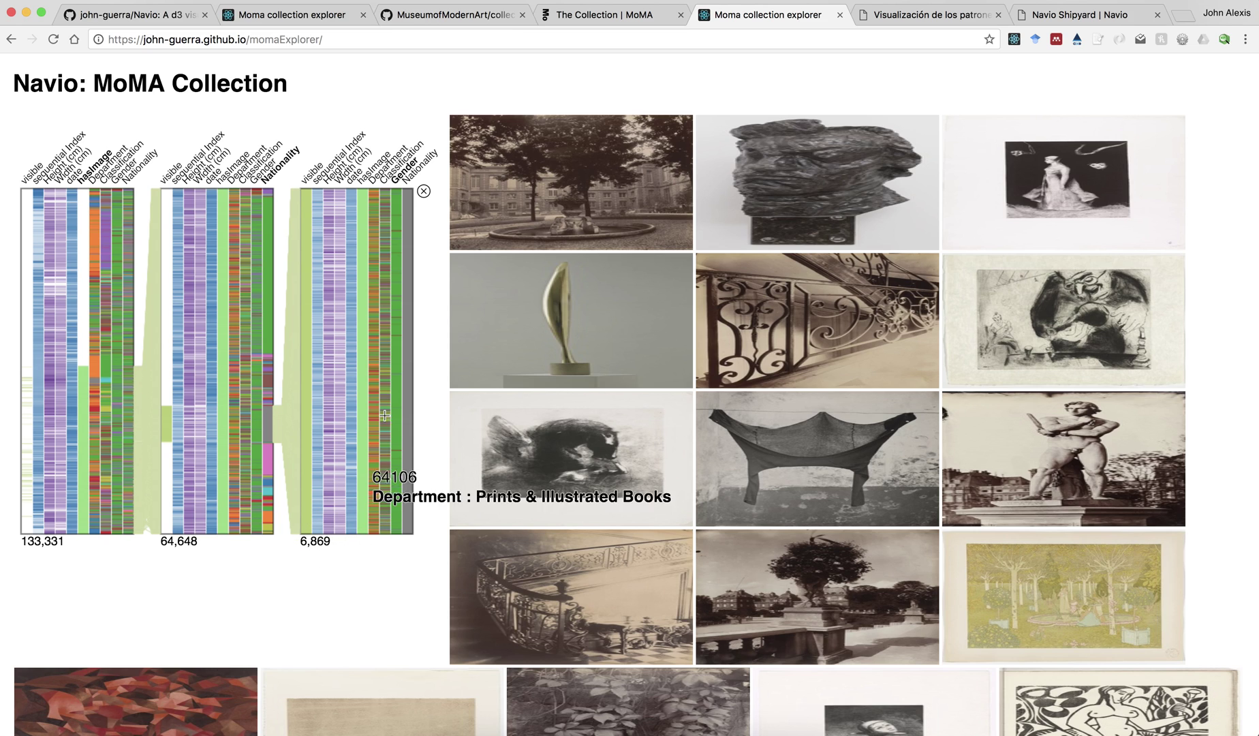
{"action": "left_click", "coordinate": [399, 179]}
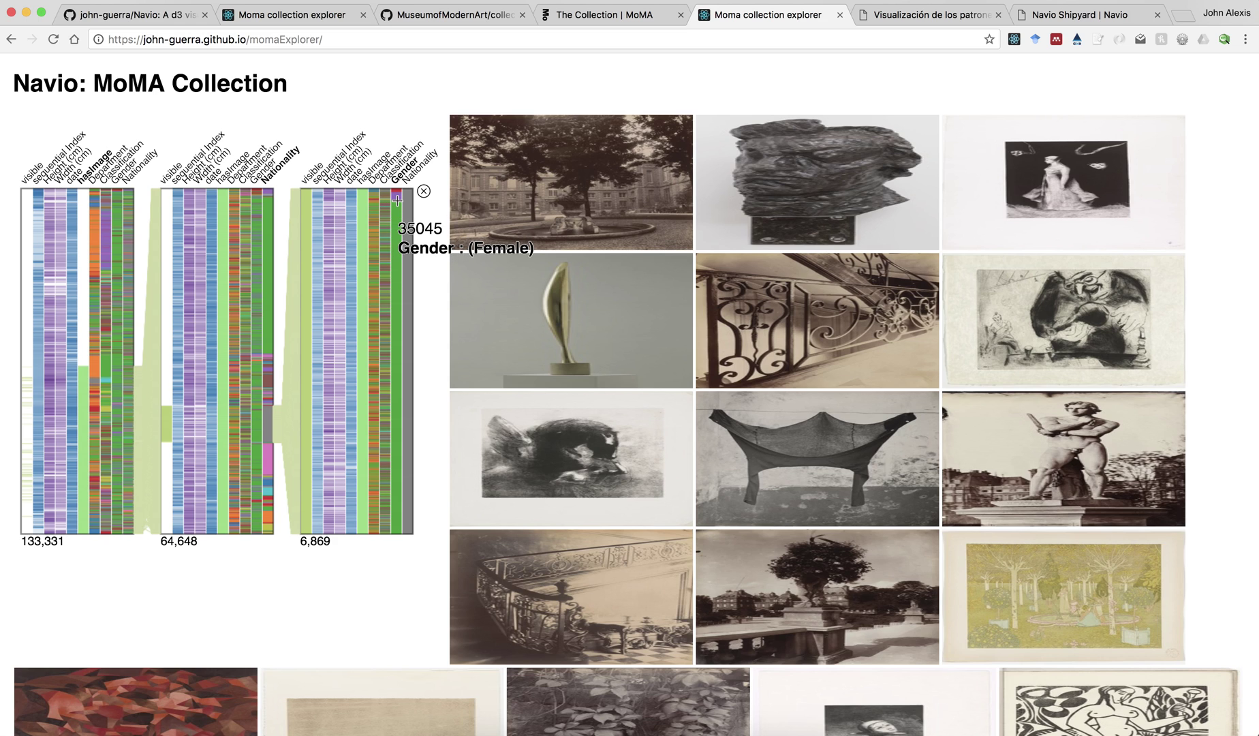
Isolate the works by female artists, sort them by Classification, and isolate the yellow, Photograph and large green Classification groups in turn.
{"action": "left_click", "coordinate": [397, 200]}
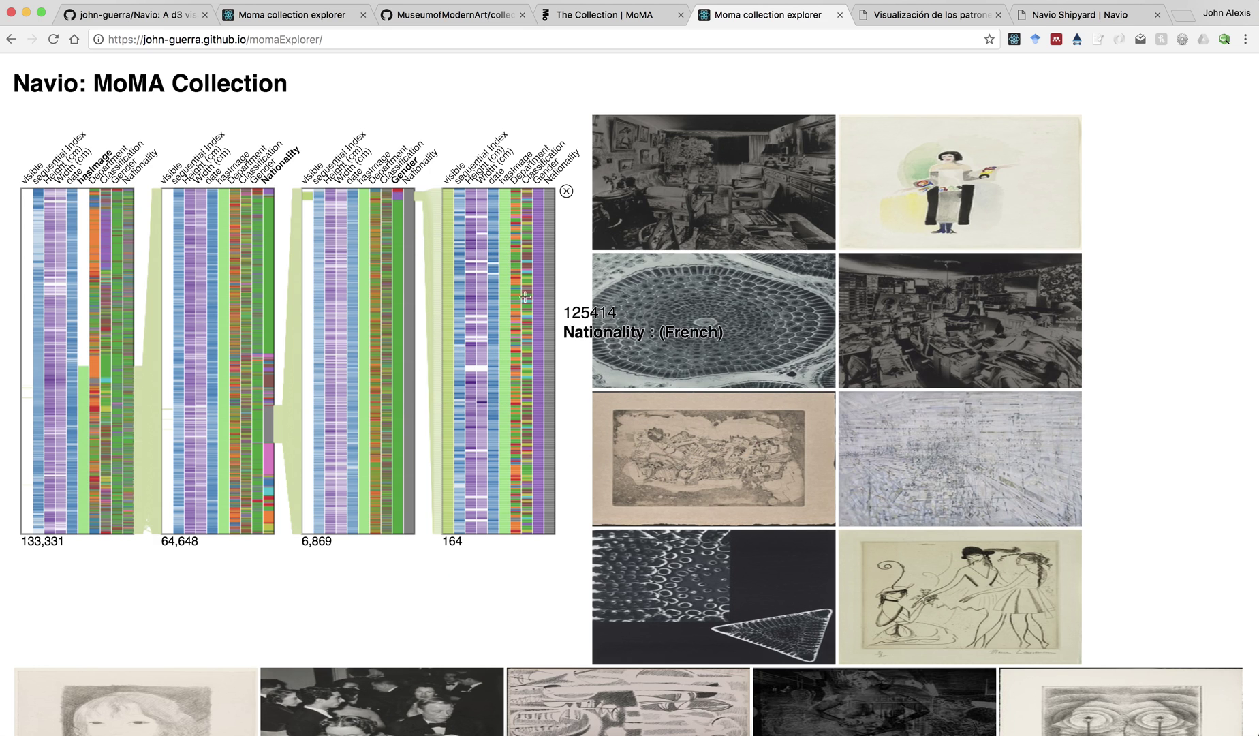
{"action": "left_click", "coordinate": [529, 181]}
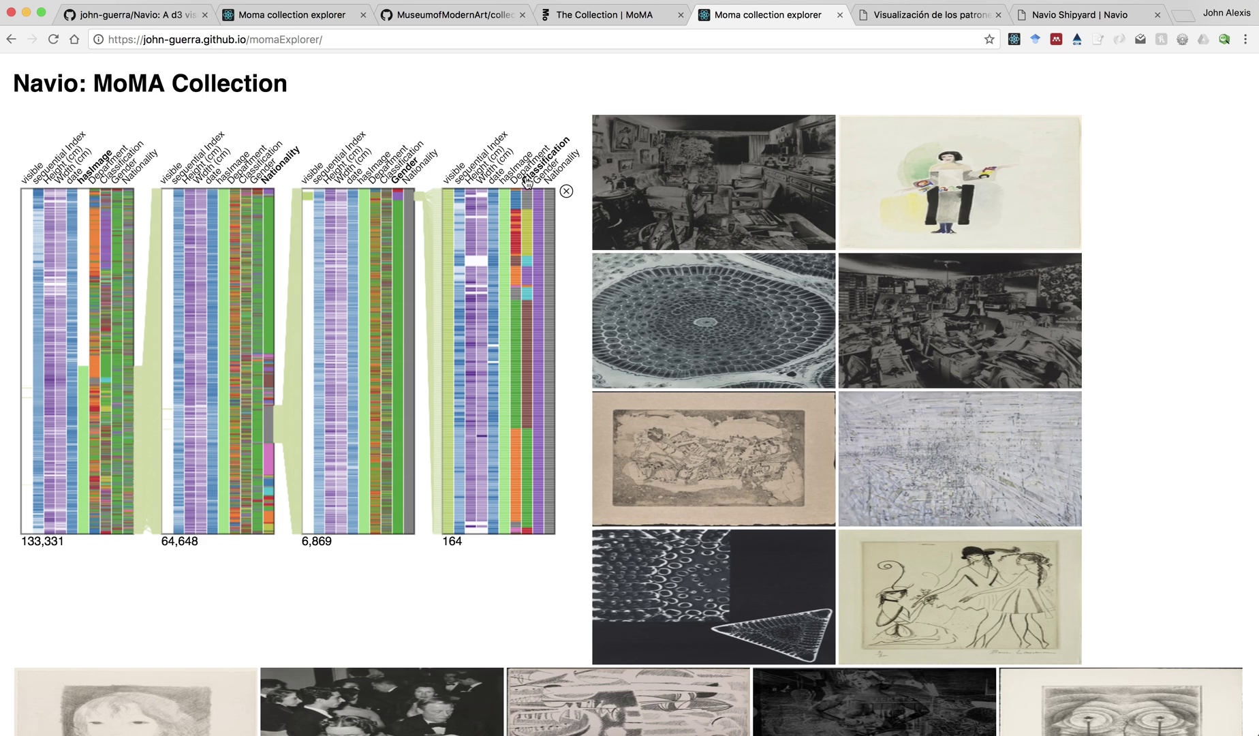
{"action": "left_click", "coordinate": [528, 241]}
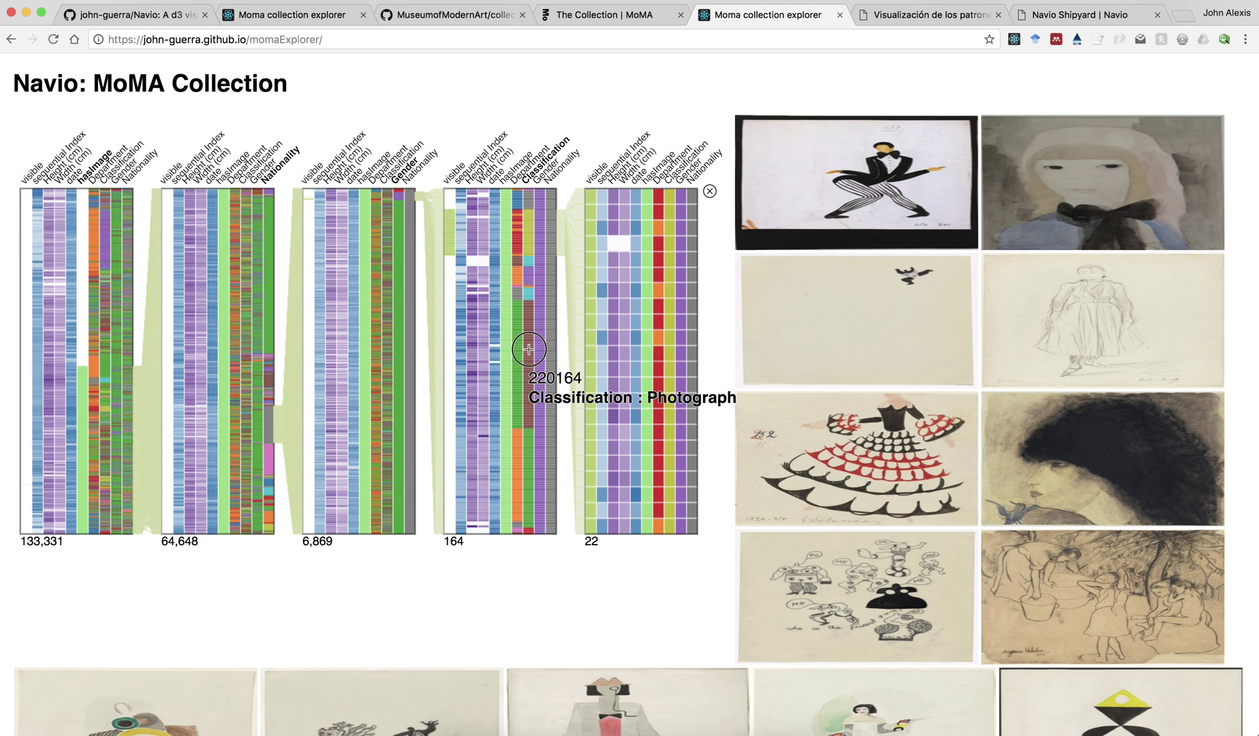
{"action": "left_click", "coordinate": [528, 349]}
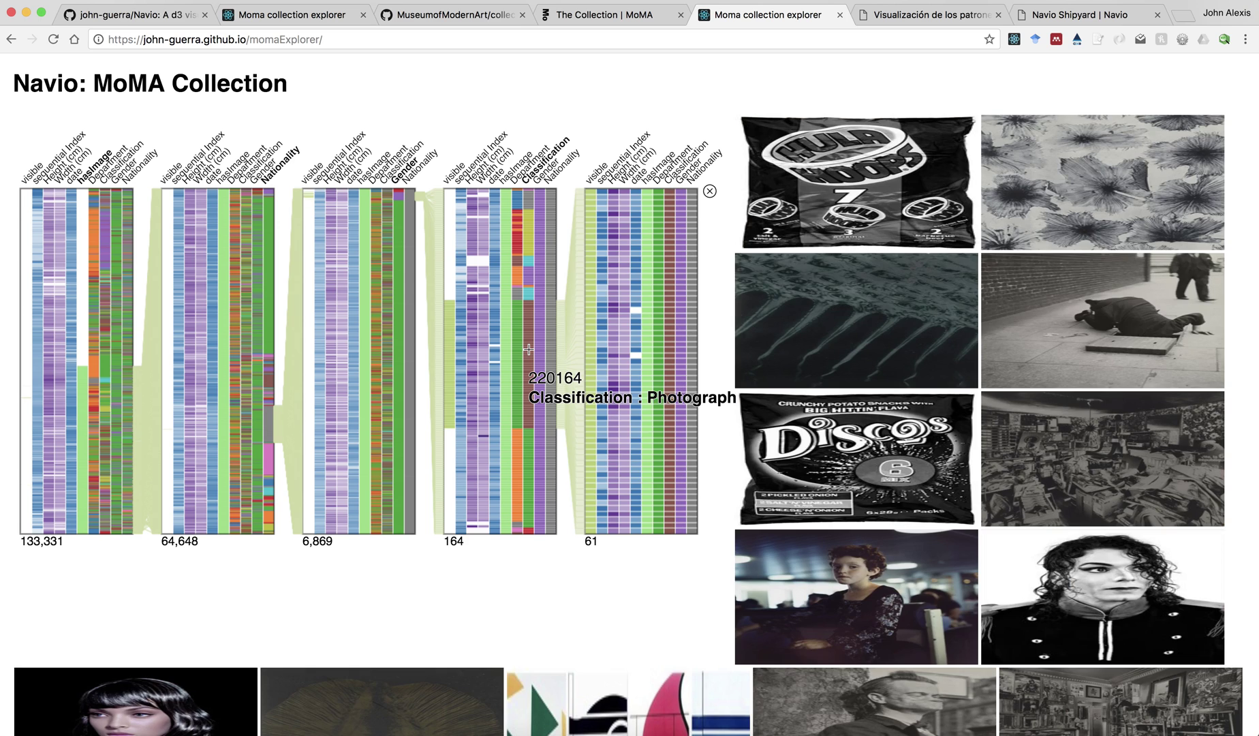
{"action": "left_click", "coordinate": [525, 460]}
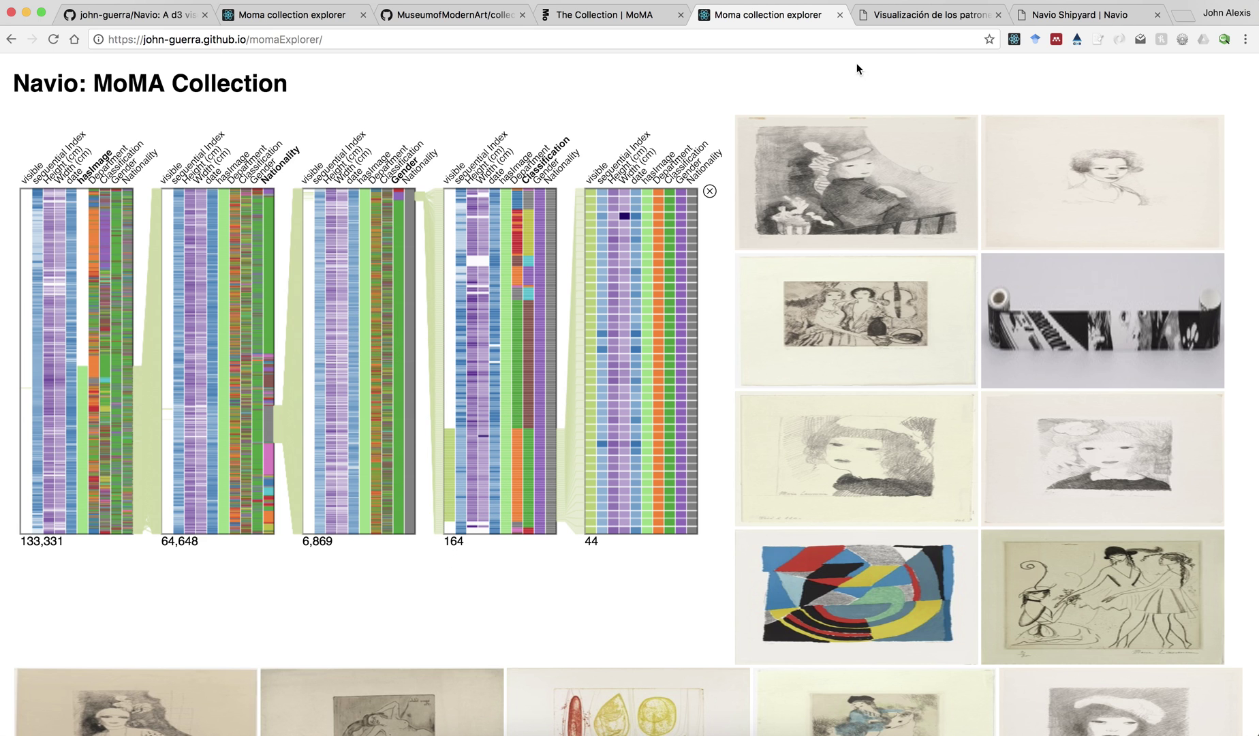
Switch to the Colombian senate voting visualization and sort all votes by partido, by tipo_votacion, and by iniciativa.
{"action": "left_click", "coordinate": [934, 14]}
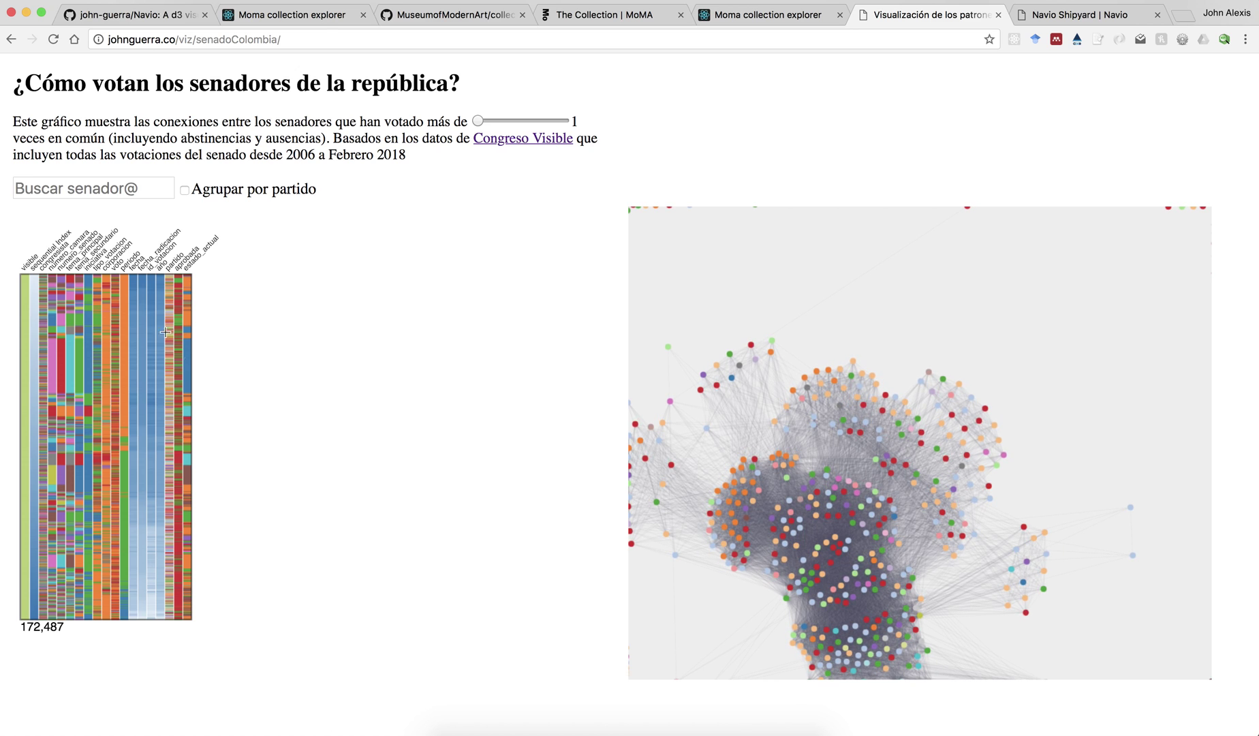
{"action": "mouse_move", "coordinate": [101, 326]}
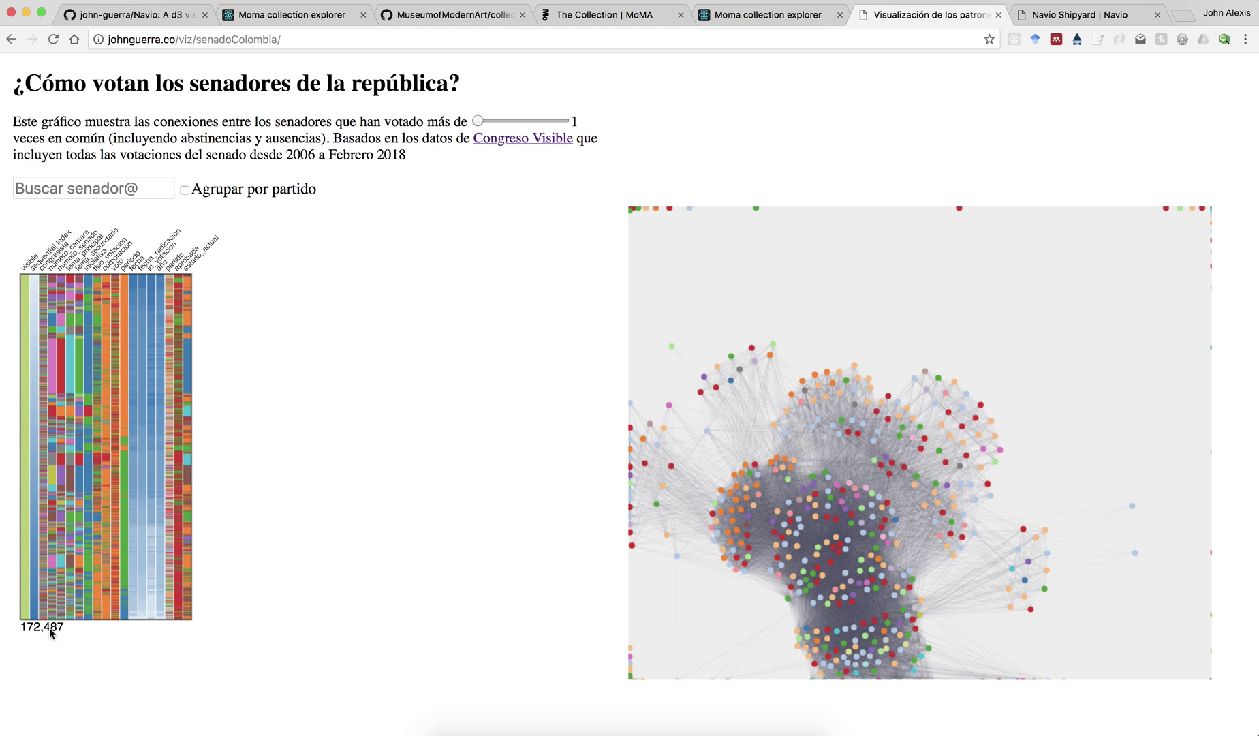
{"action": "mouse_move", "coordinate": [107, 361]}
{"action": "left_click", "coordinate": [172, 271]}
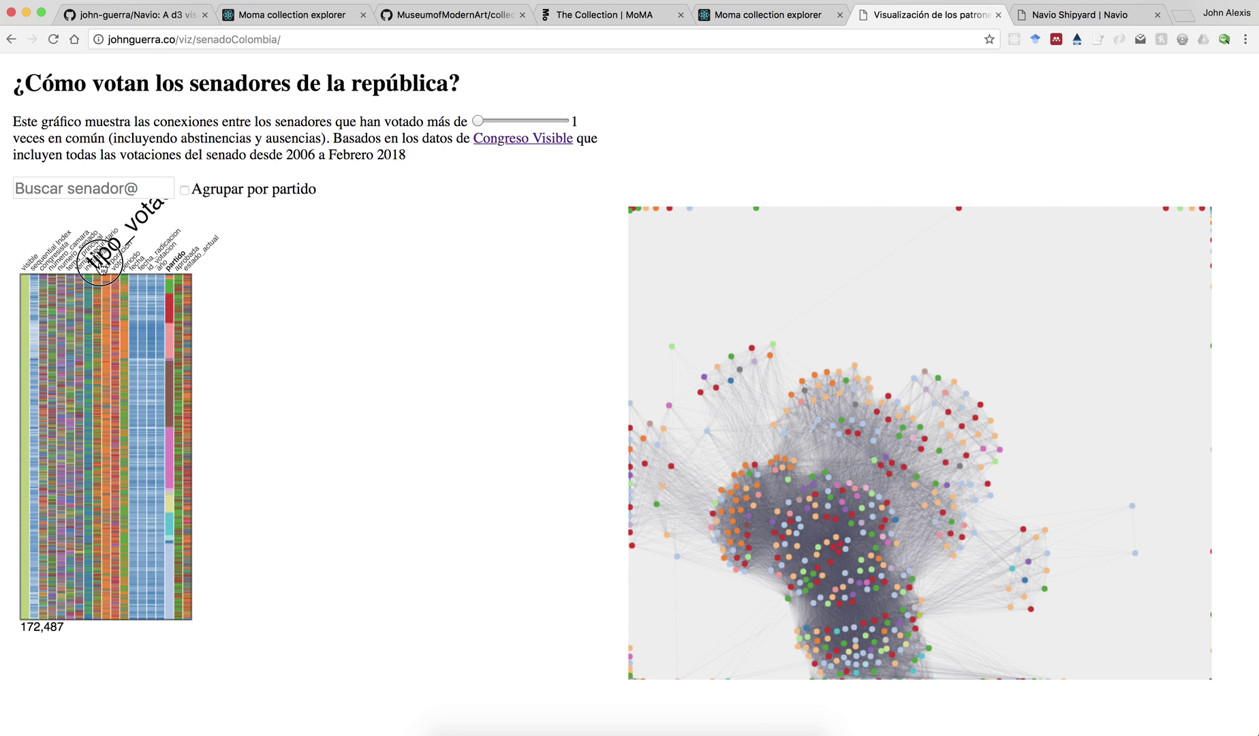
{"action": "left_click", "coordinate": [102, 270]}
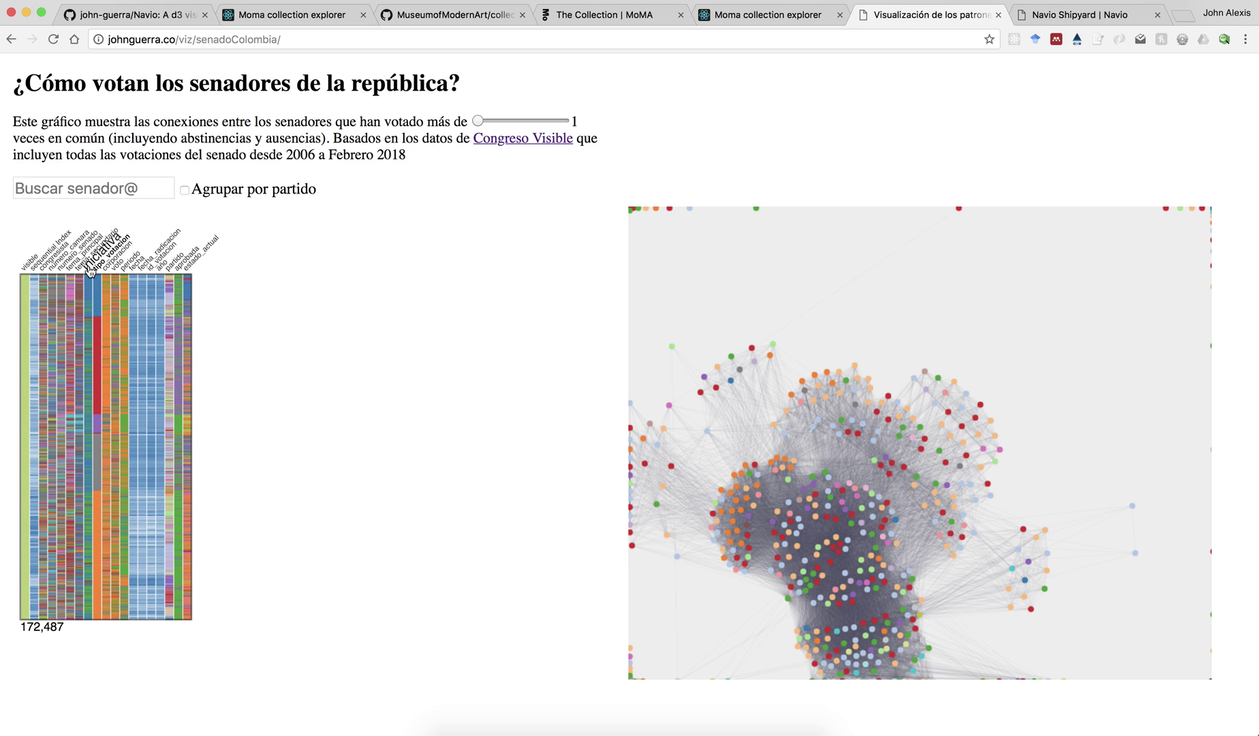
{"action": "left_click", "coordinate": [90, 271]}
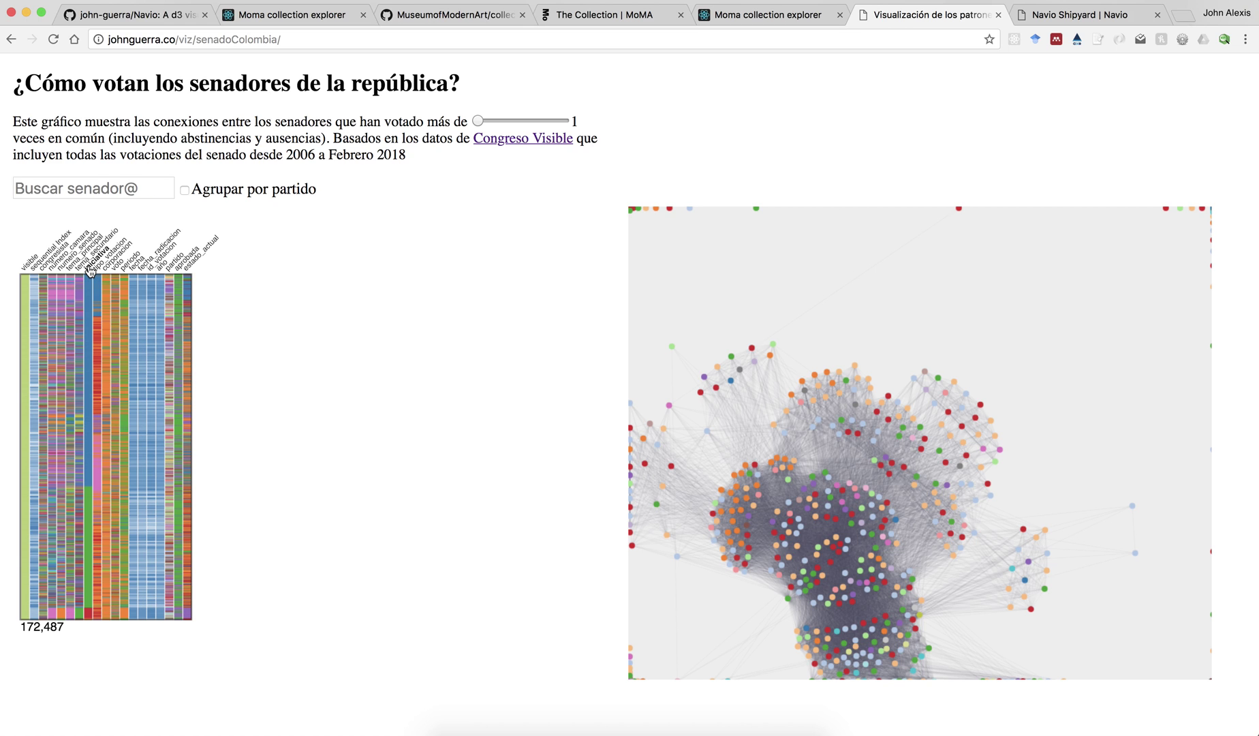
Sort the votes by periodo and isolate the large orange period group, sort that subset by corporacion and isolate Senado.
{"action": "left_click", "coordinate": [124, 270]}
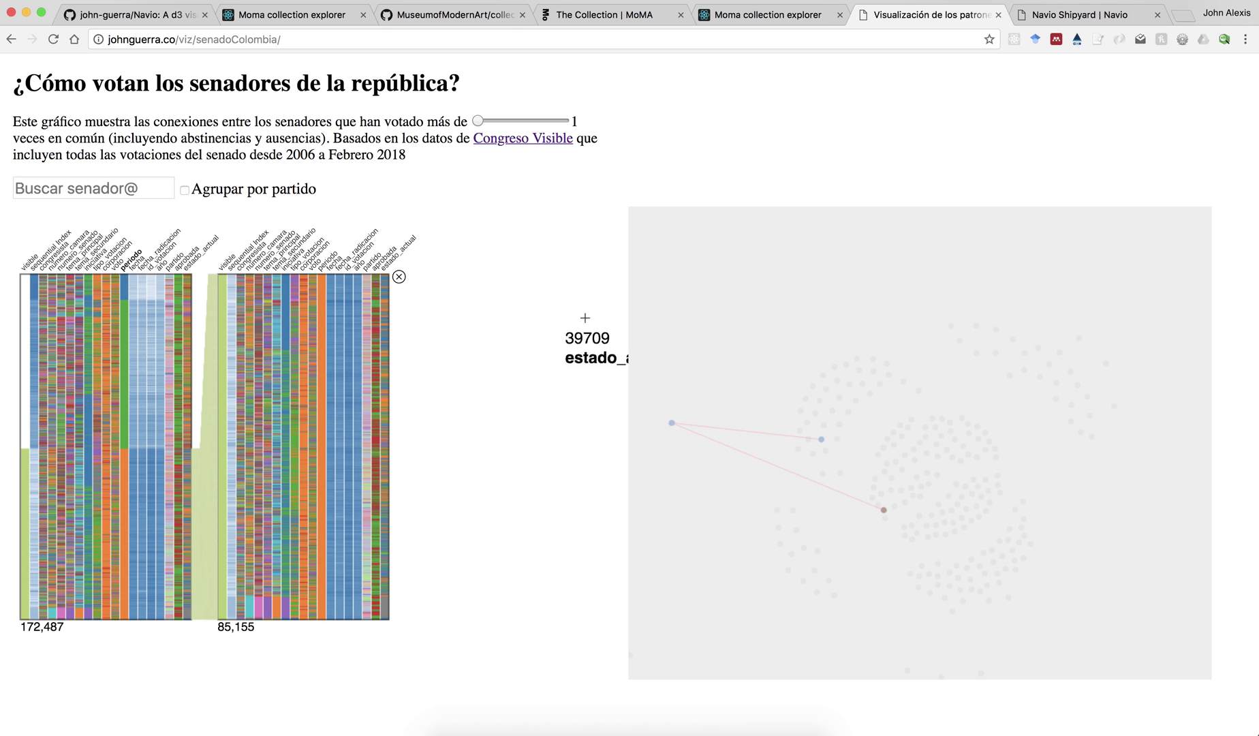
{"action": "left_click", "coordinate": [305, 270]}
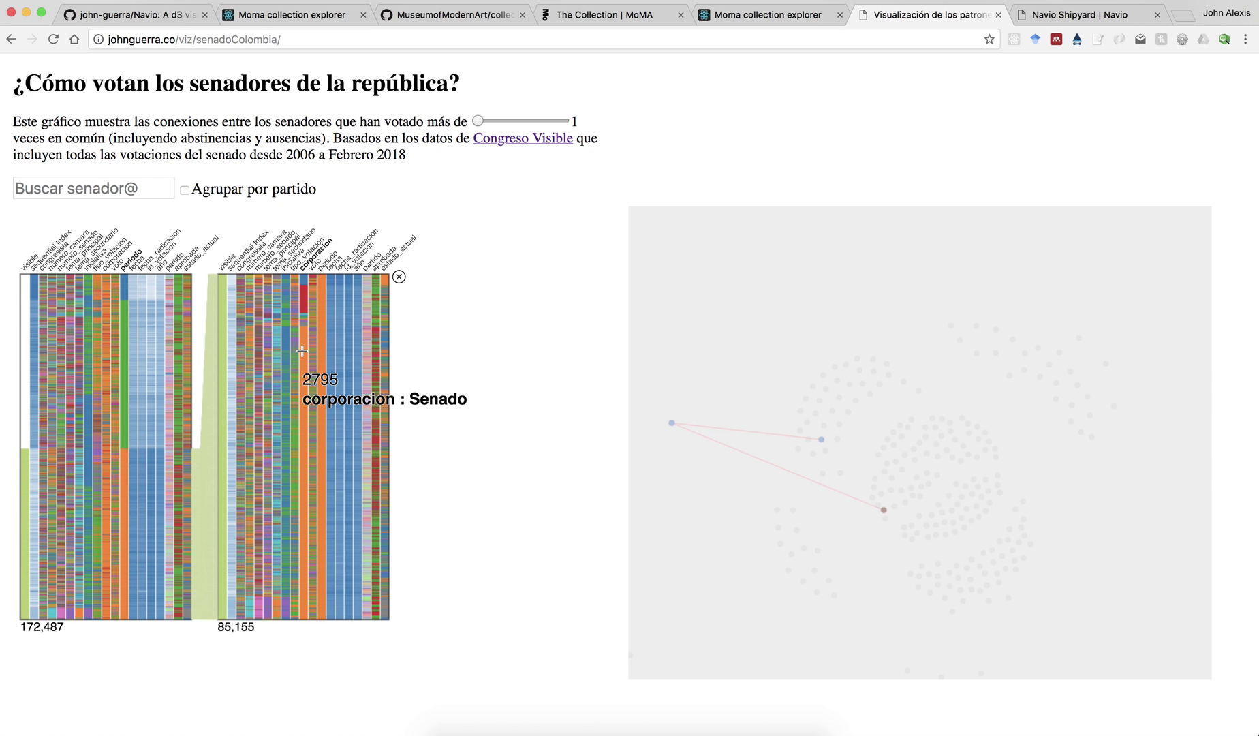
{"action": "left_click", "coordinate": [302, 350]}
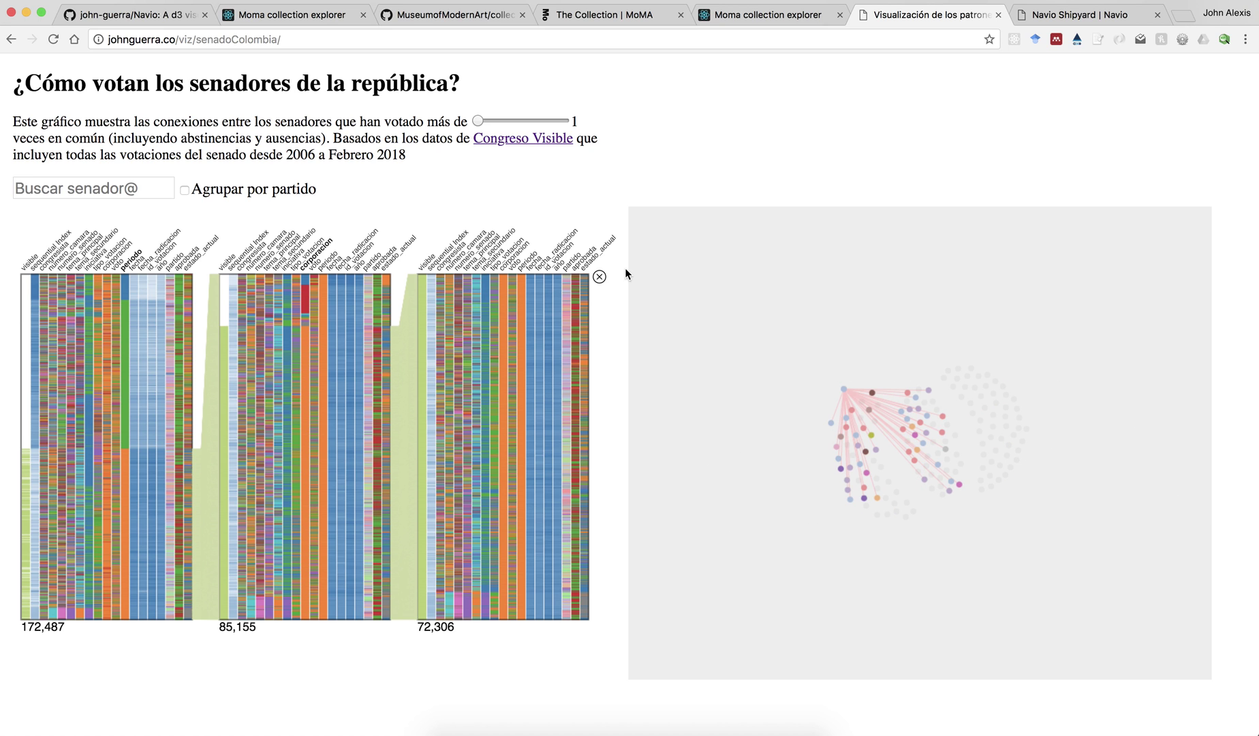
Sort the Senado votes by tema_principal and isolate three topic groups in turn, ending with one near the column's lower end.
{"action": "left_click", "coordinate": [467, 270]}
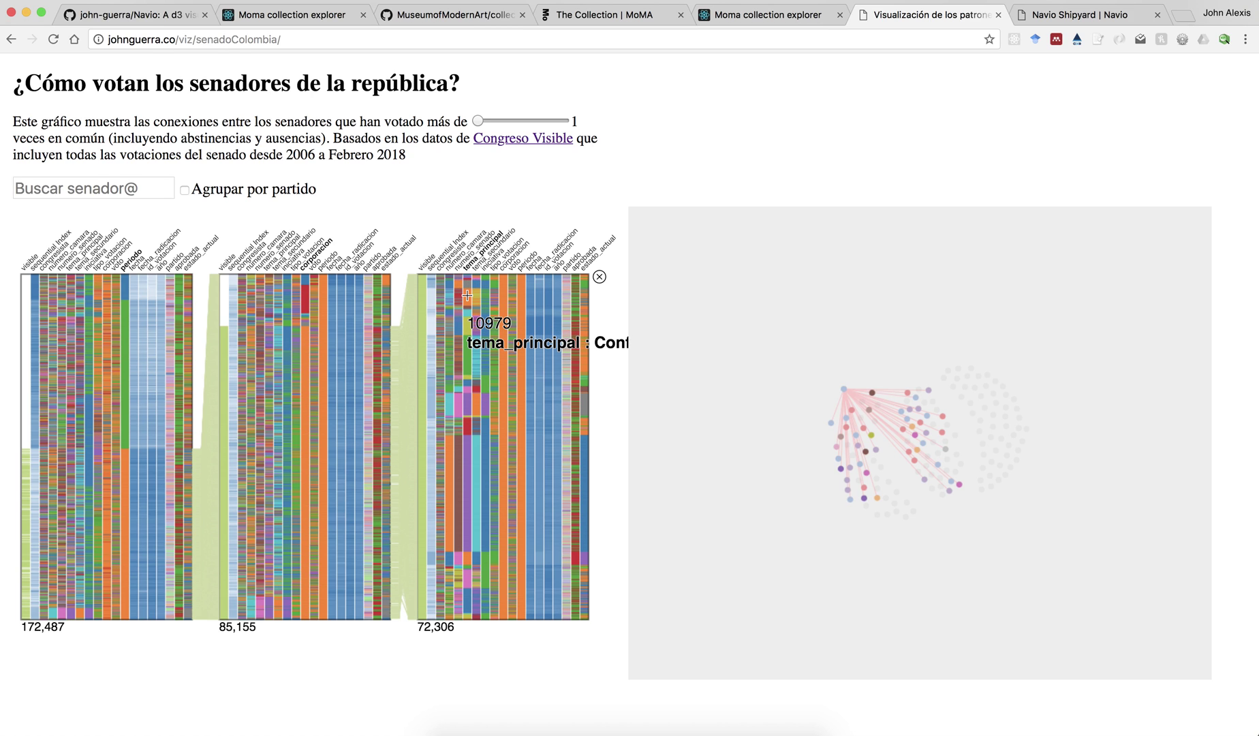
{"action": "left_click", "coordinate": [467, 295]}
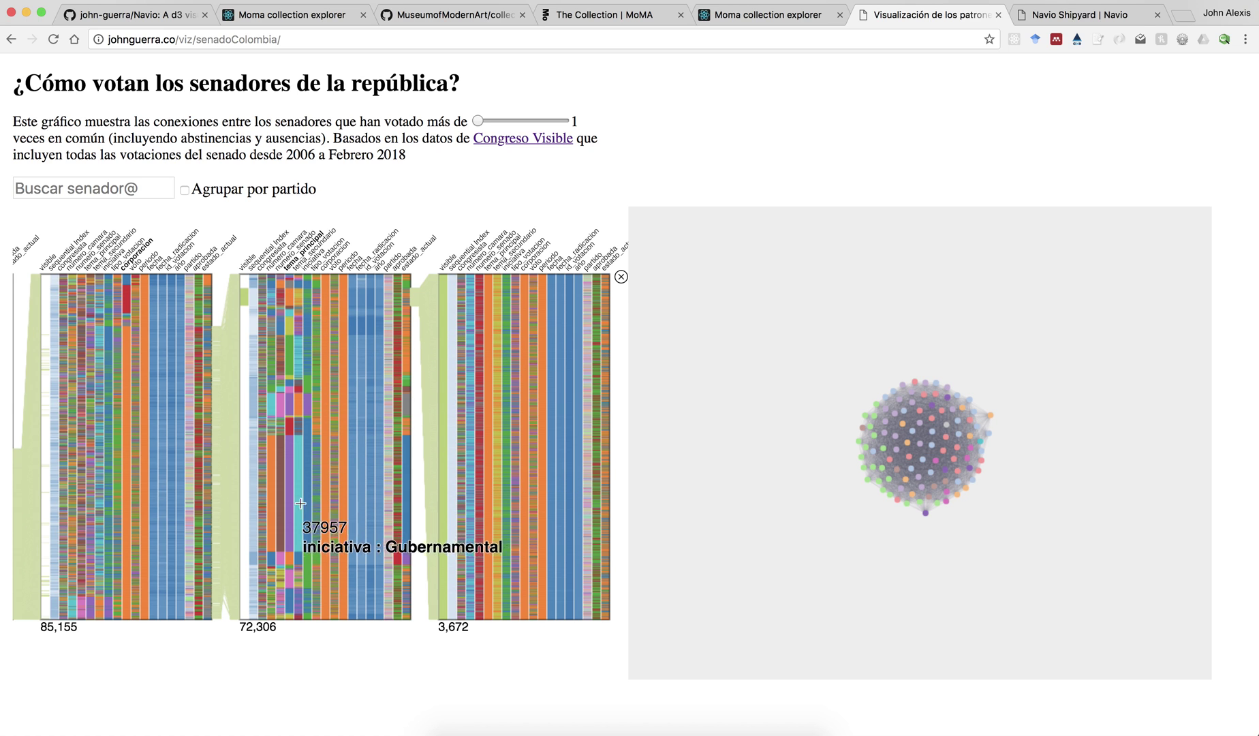
{"action": "left_click", "coordinate": [290, 576]}
{"action": "left_click", "coordinate": [290, 599]}
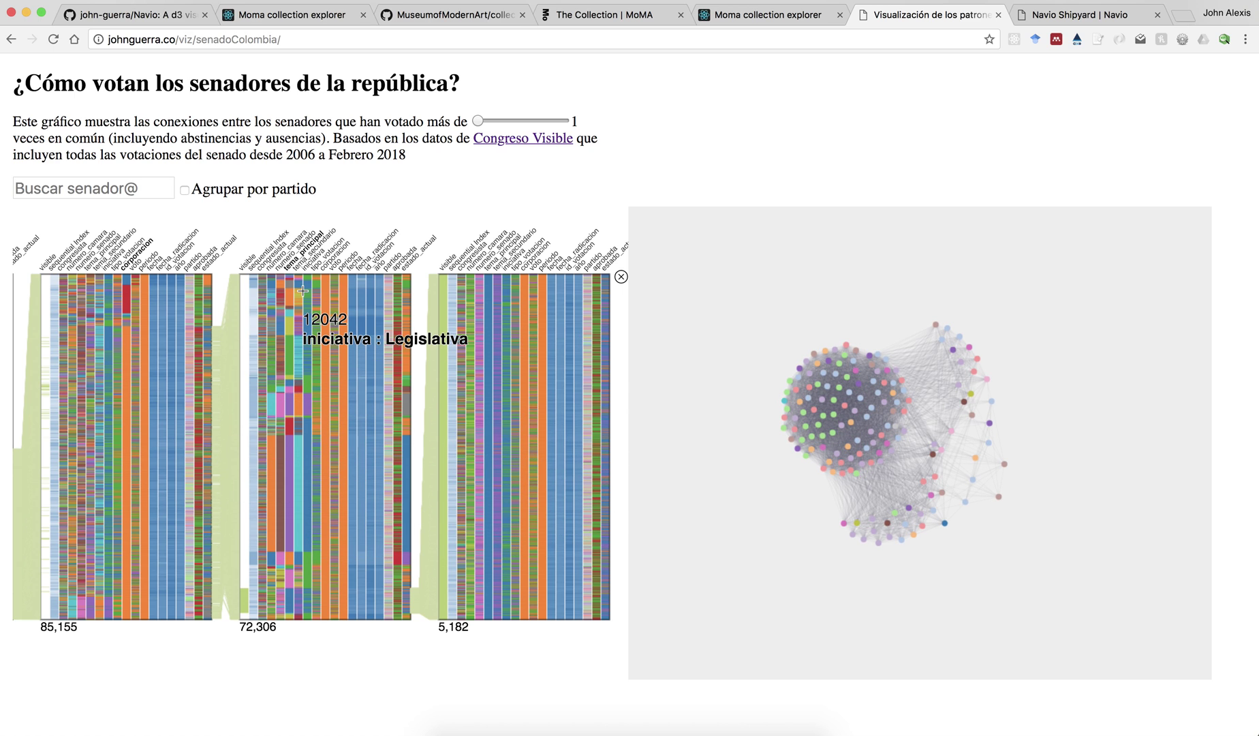
Open the Navio Shipyard live demo and load Lekagul Sensor Data.csv from the VAST_Minichallenge1 folder into it.
{"action": "left_click", "coordinate": [1058, 20]}
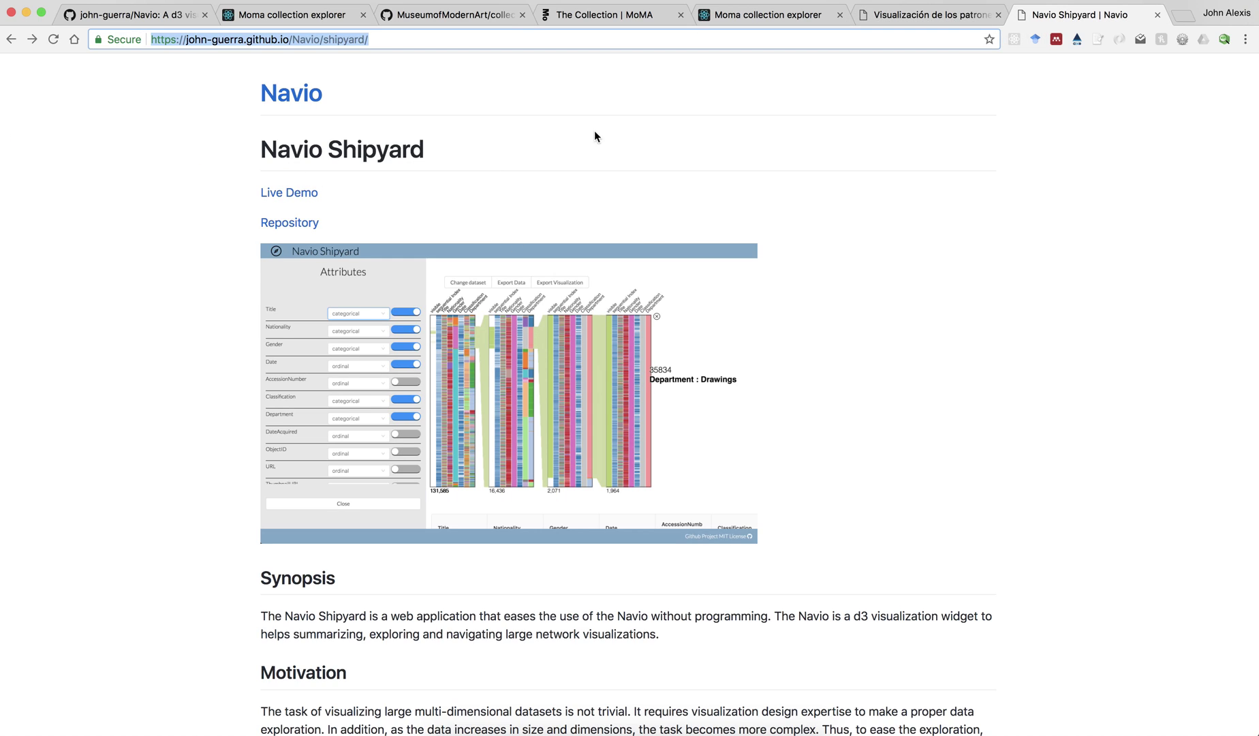
{"action": "left_click", "coordinate": [293, 194]}
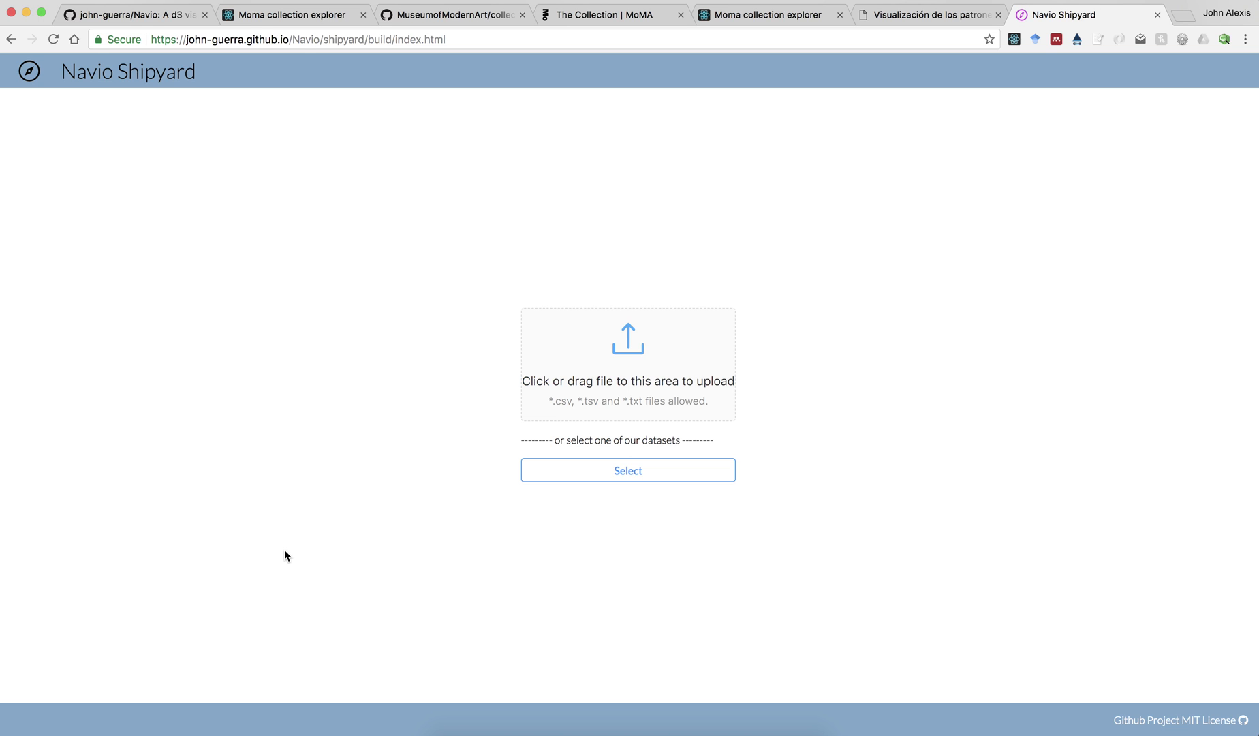
{"action": "key", "text": "super+Tab"}
{"action": "key", "text": "super+Tab"}
{"action": "left_click_drag", "start_coordinate": [164, 546], "coordinate": [671, 371]}
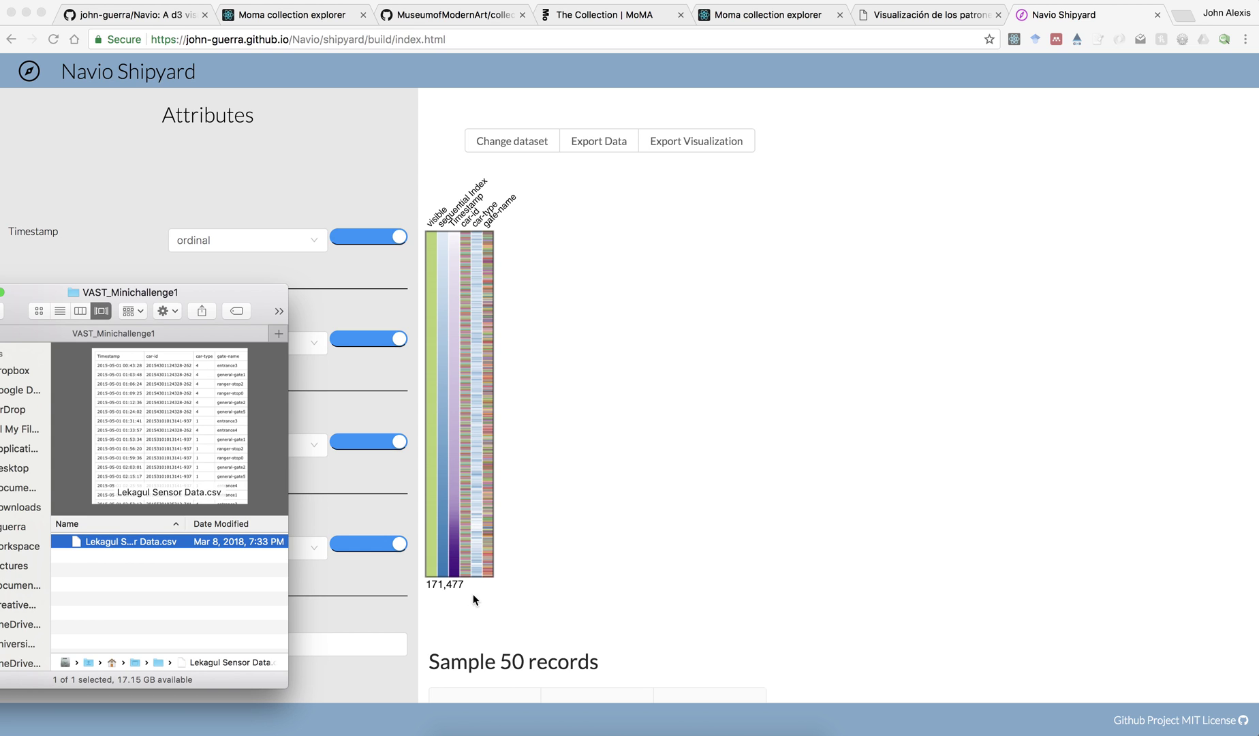
{"action": "left_click", "coordinate": [440, 605]}
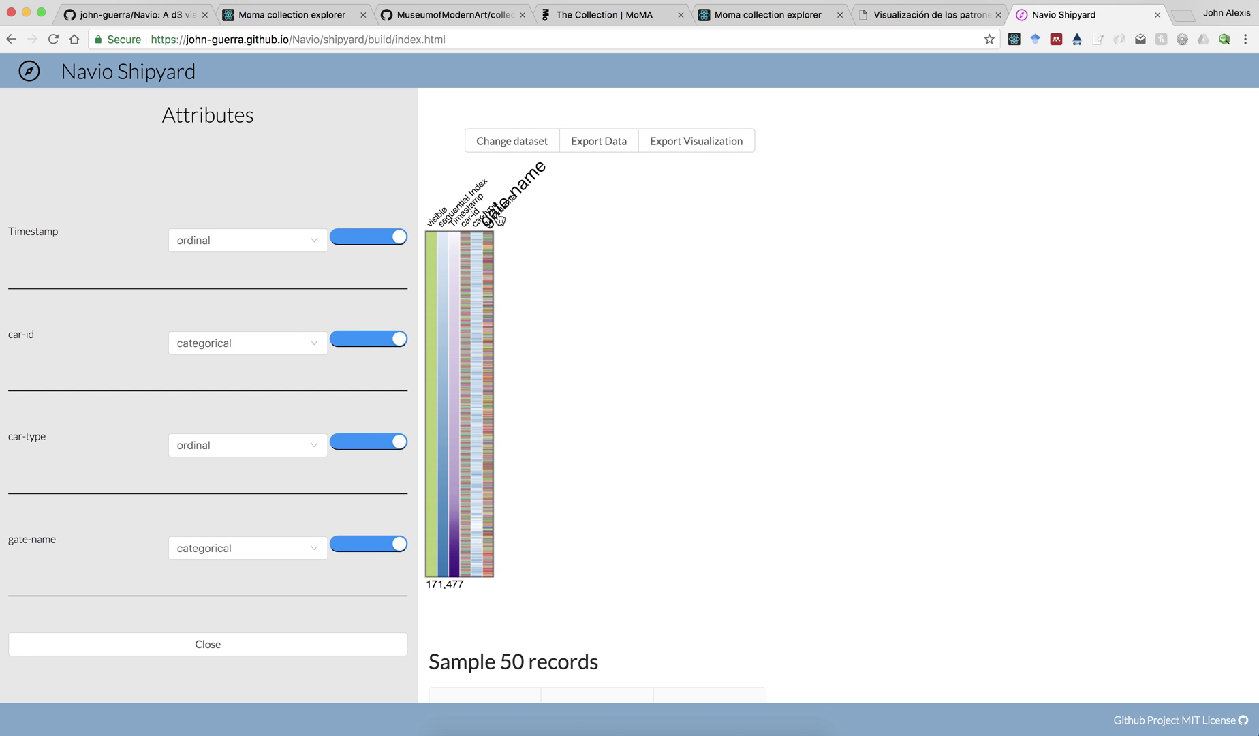
Sort the sensor records by gate-name and isolate general-gate2, sort that subset by car-type and isolate its largest car-type group.
{"action": "left_click", "coordinate": [503, 217]}
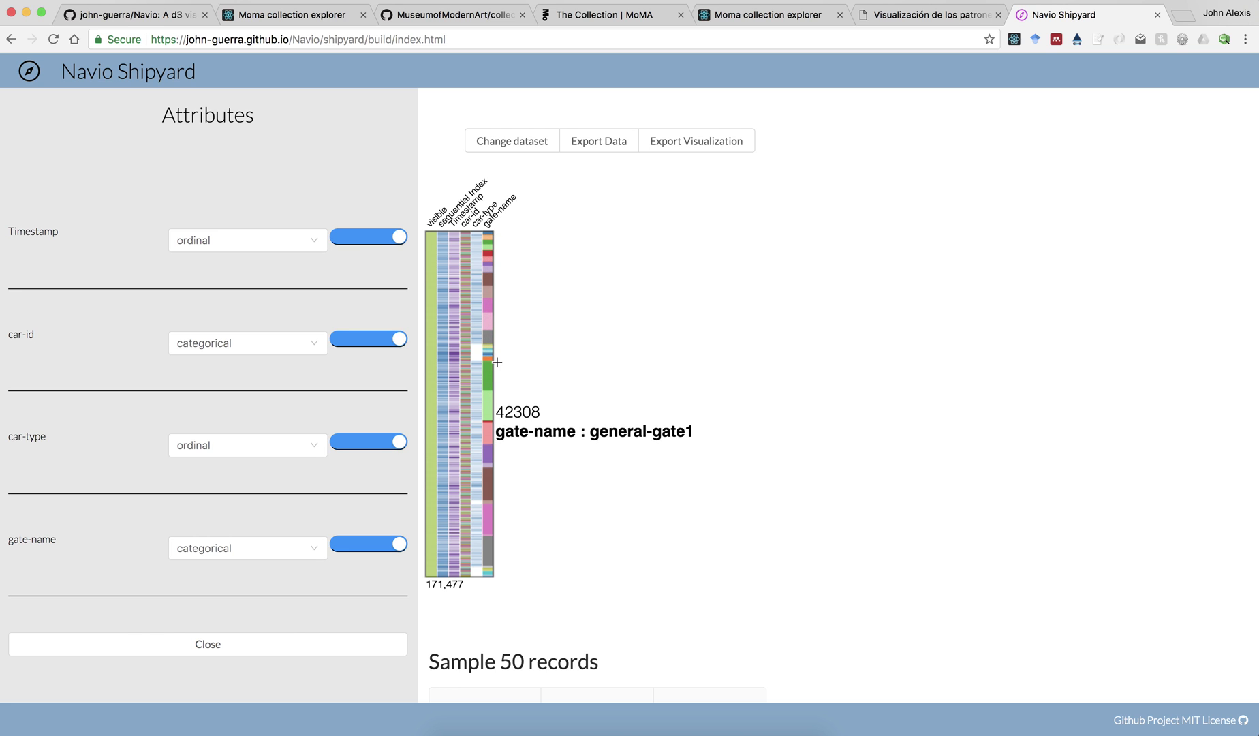
{"action": "left_click", "coordinate": [490, 409]}
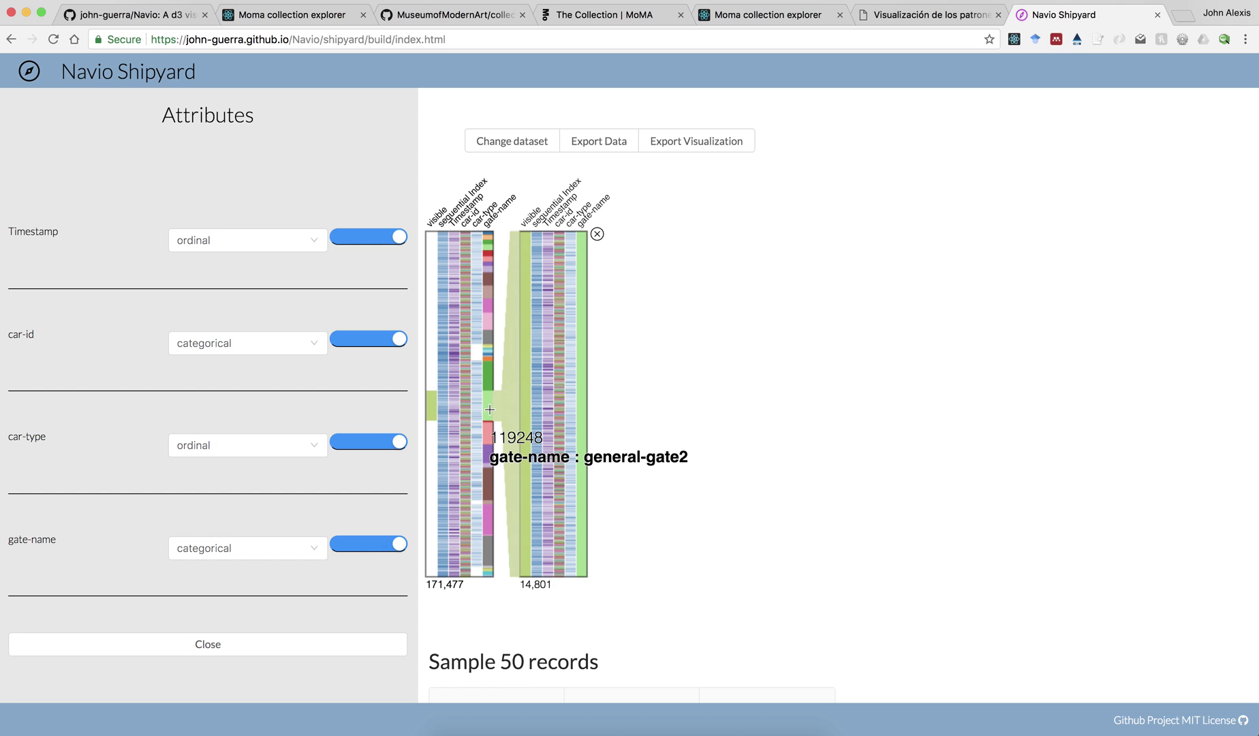
{"action": "left_click", "coordinate": [571, 227]}
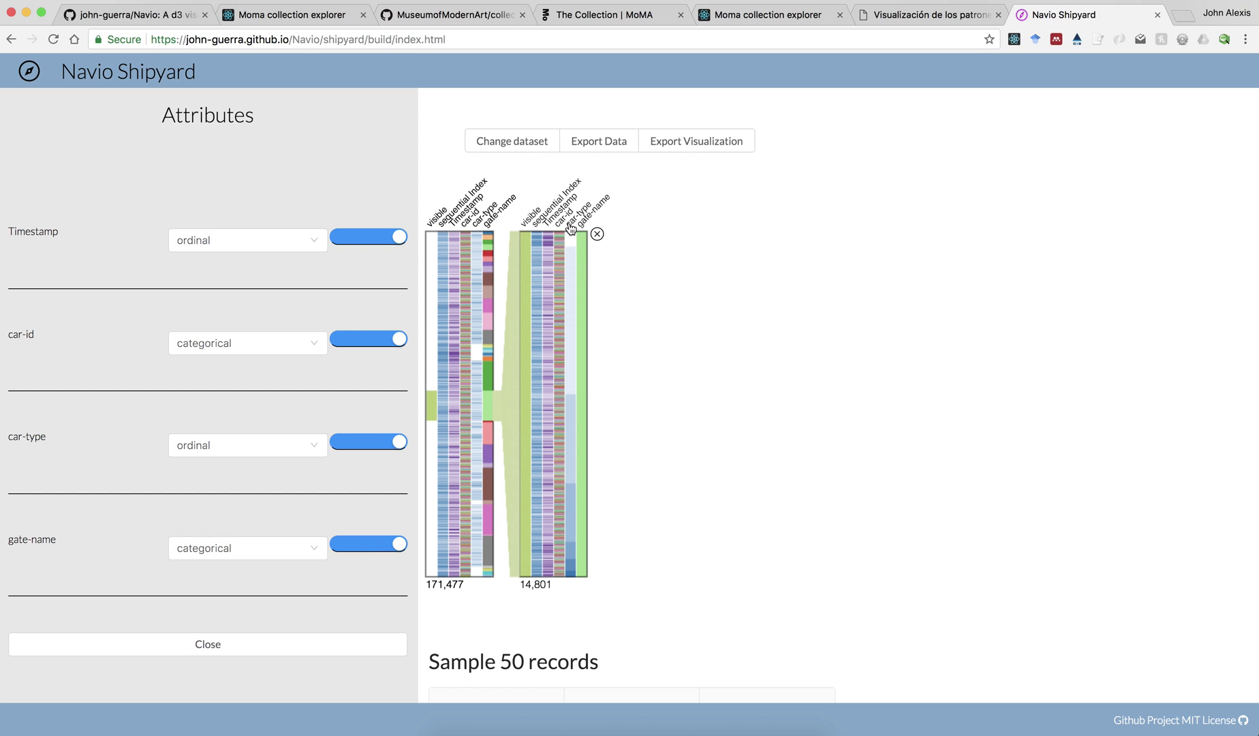
{"action": "left_click", "coordinate": [568, 281]}
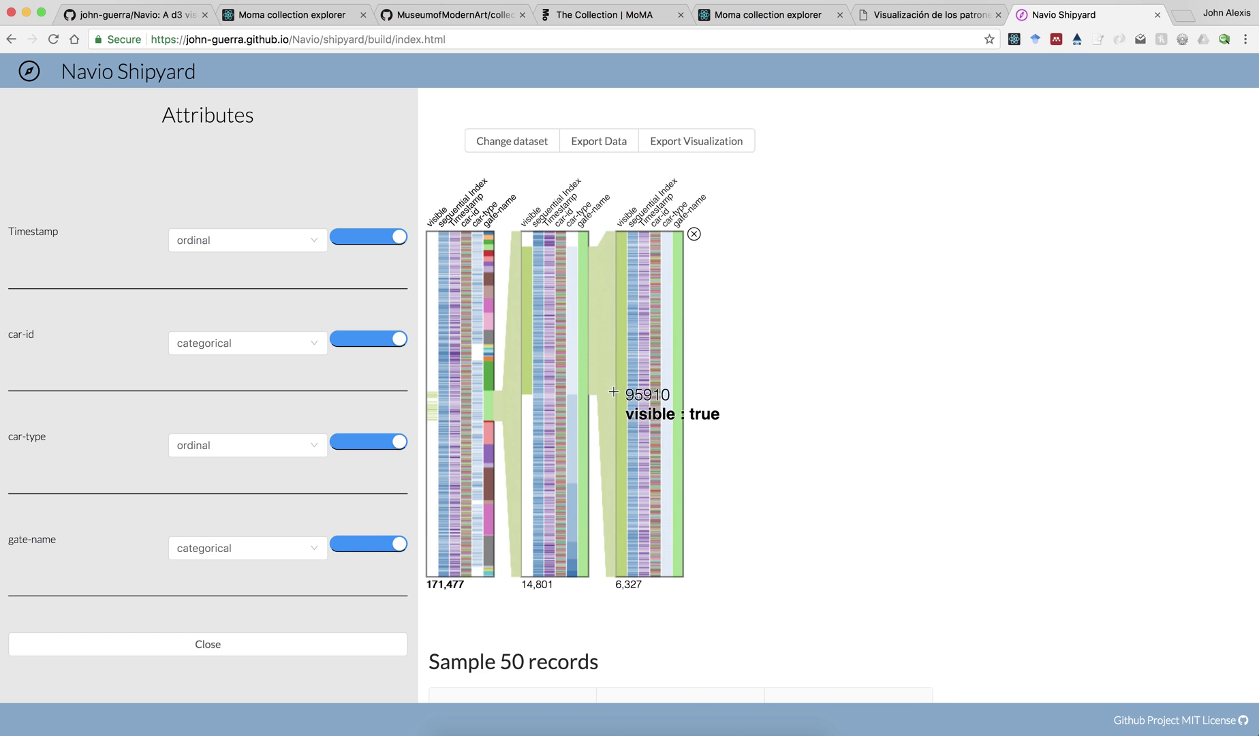